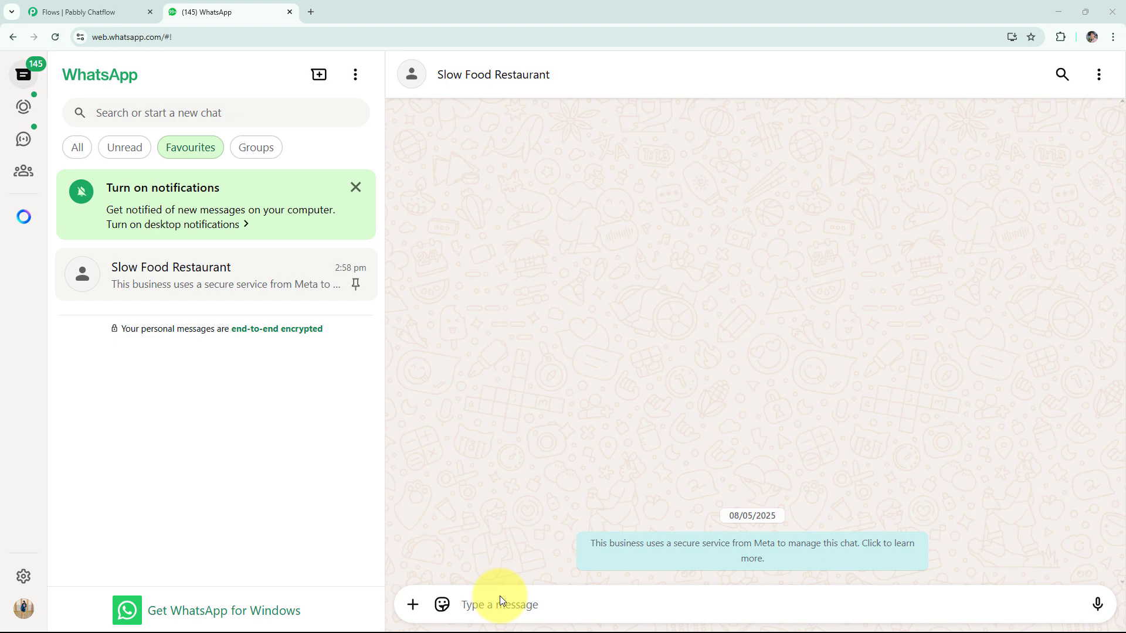
Send the message "Hello" in the Slow Food Restaurant chat.
left_click(502, 602)
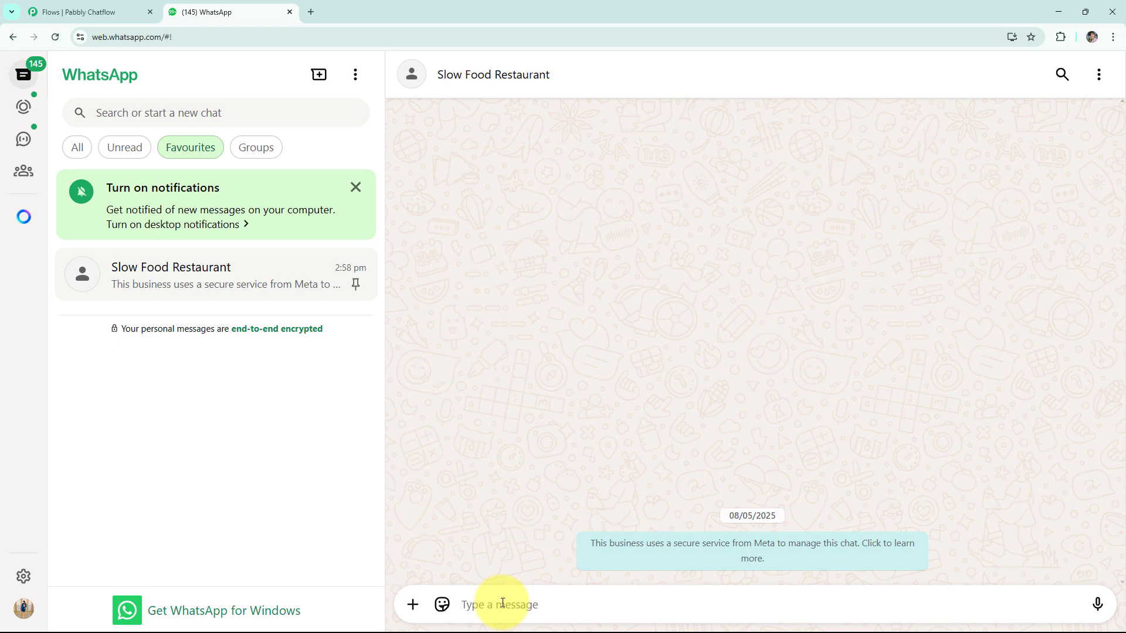
type("Hello")
key("Return")
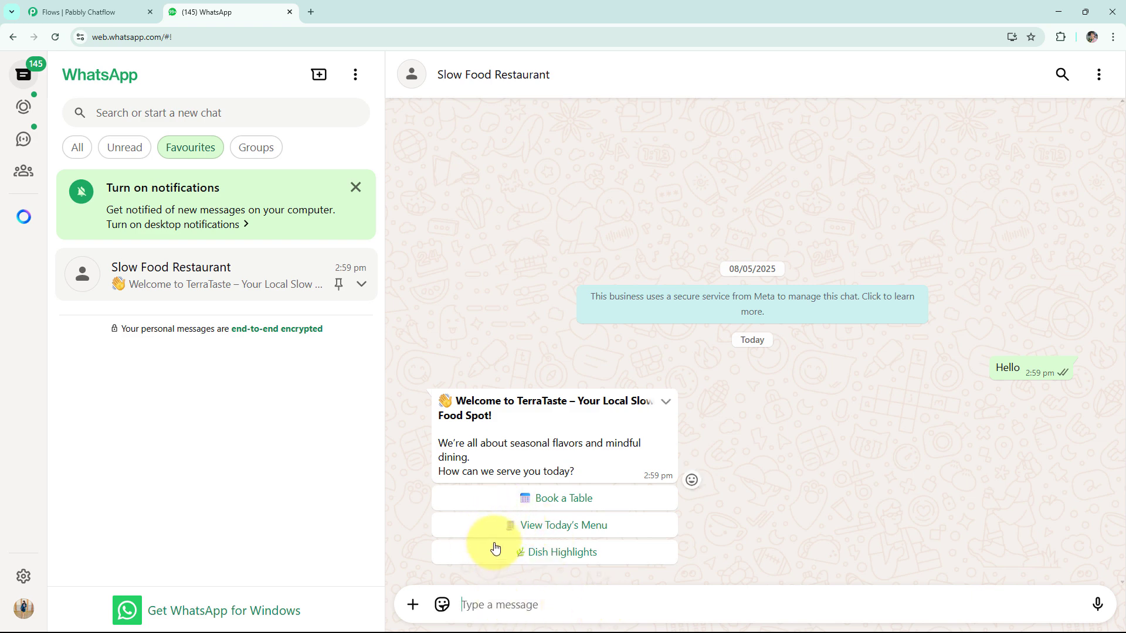
Choose Book a Table and send the reservation details: date 18 May, time 7:30 PM, guests 4, seating Outdoor.
left_click(500, 507)
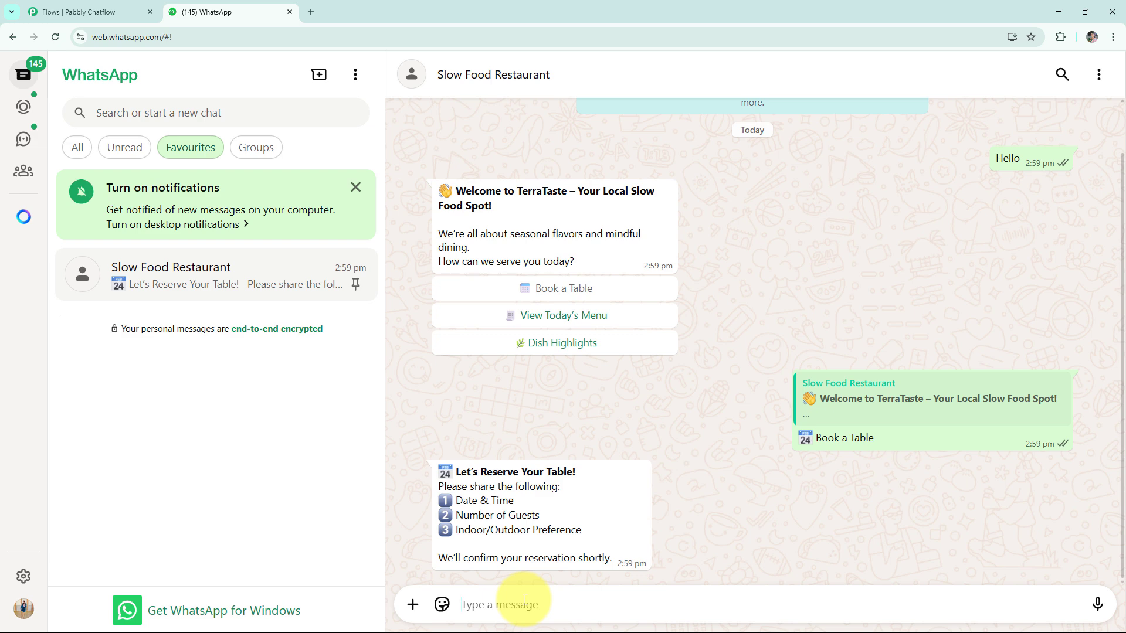
type("Date: 18 May Time: 7:30 PM Guests: 4 Seating: Outdoor")
key("Return")
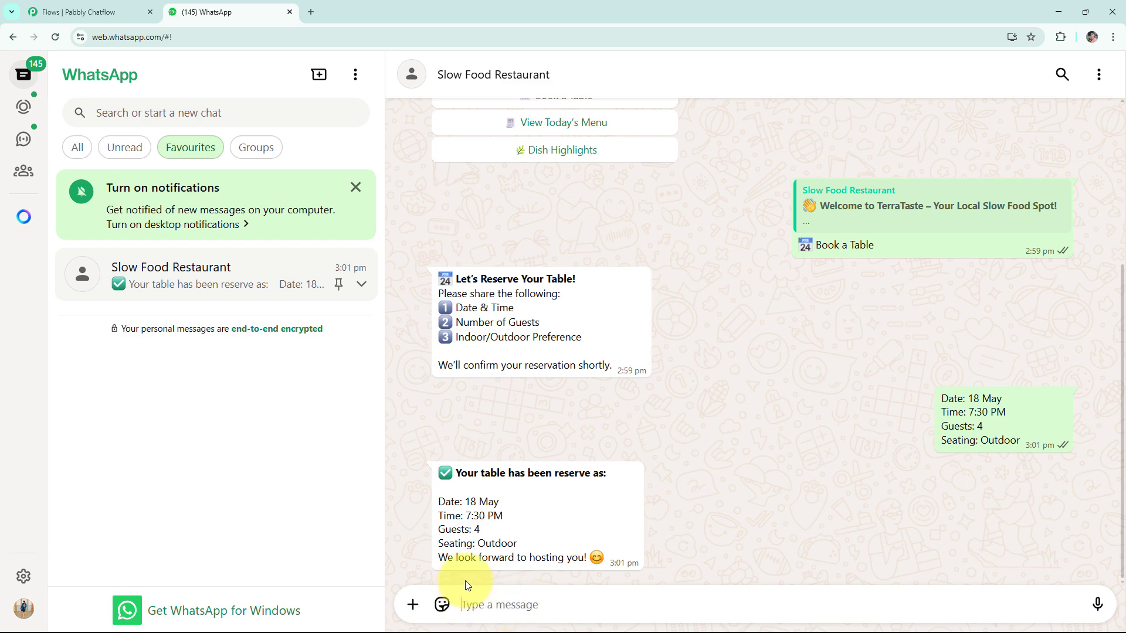
Try the chatbot's View Today's Menu, Dish Highlights and Contact Us reply options.
scroll(610, 492, "up", 3)
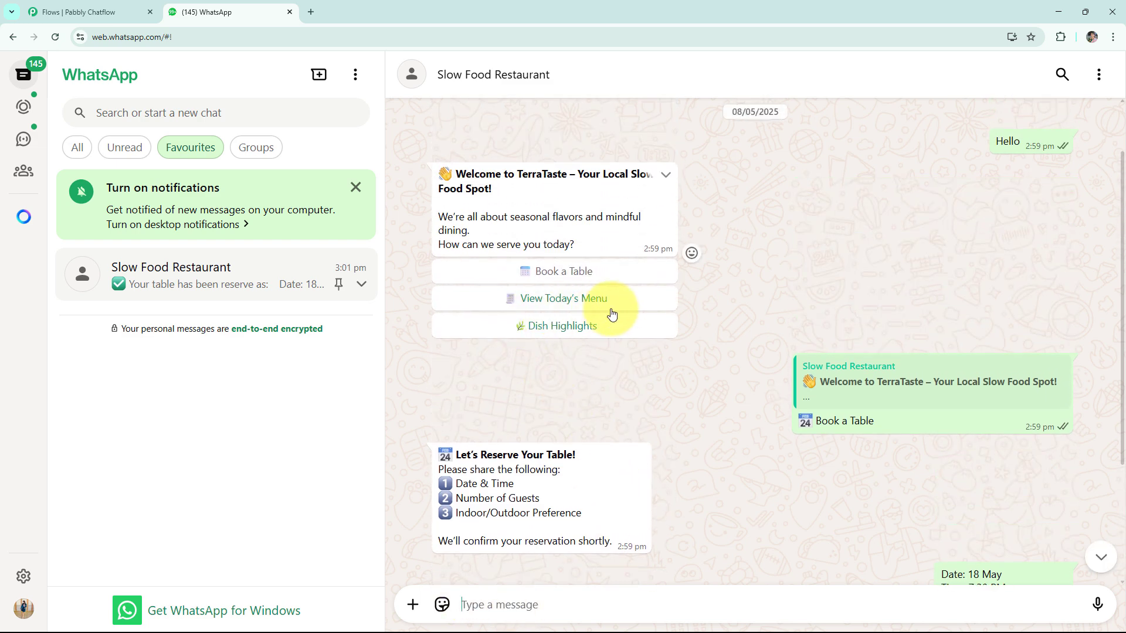
left_click(582, 310)
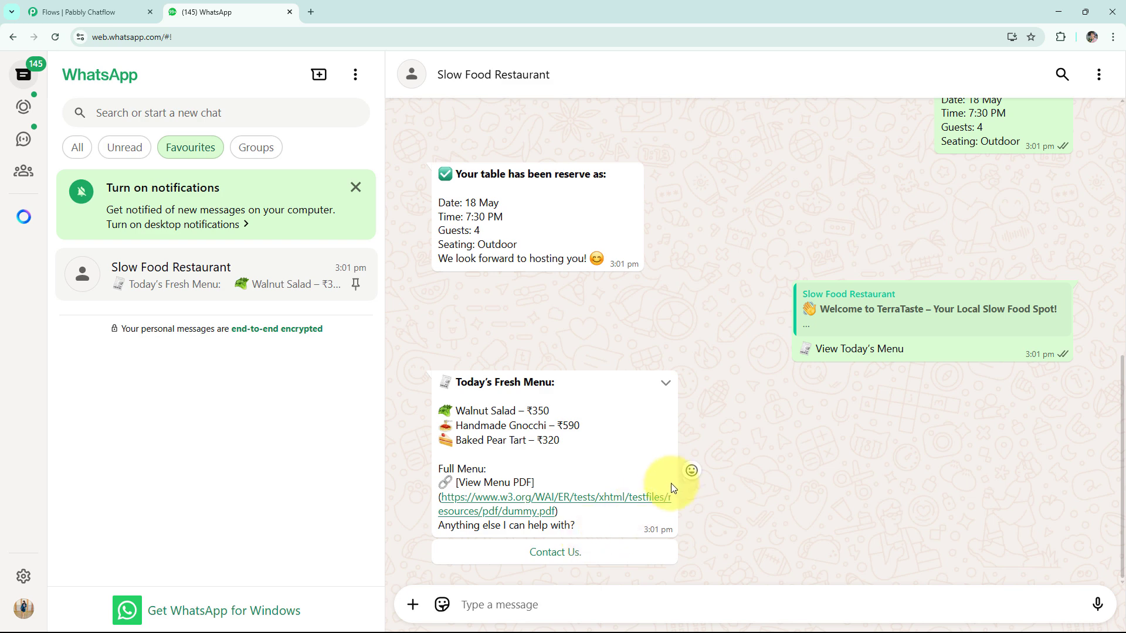
scroll(674, 470, "up", 10)
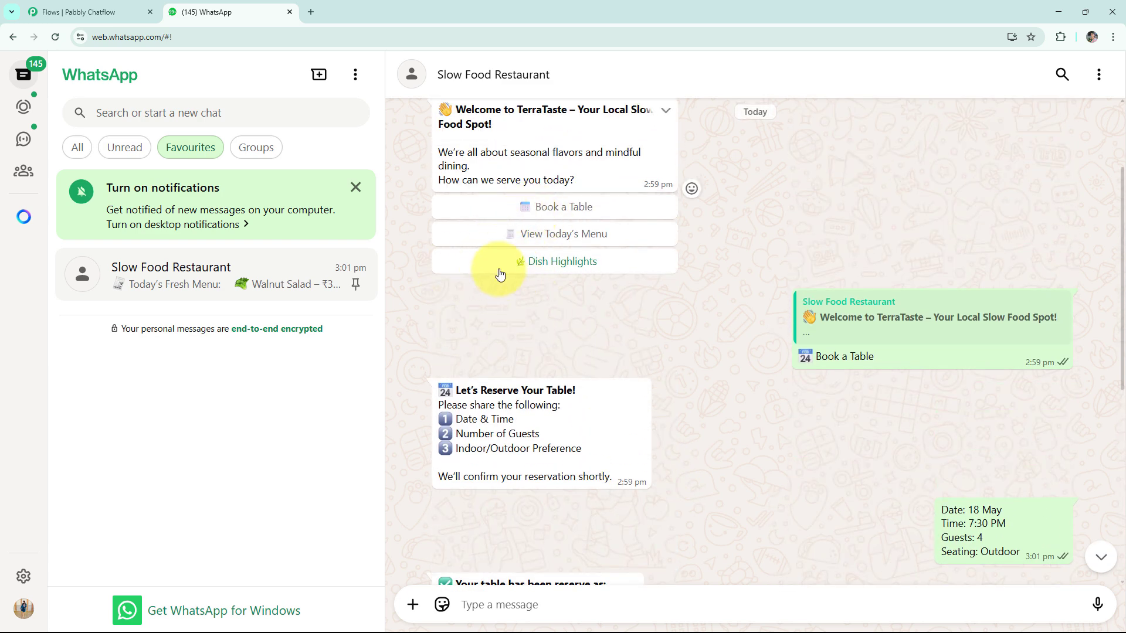
left_click(499, 272)
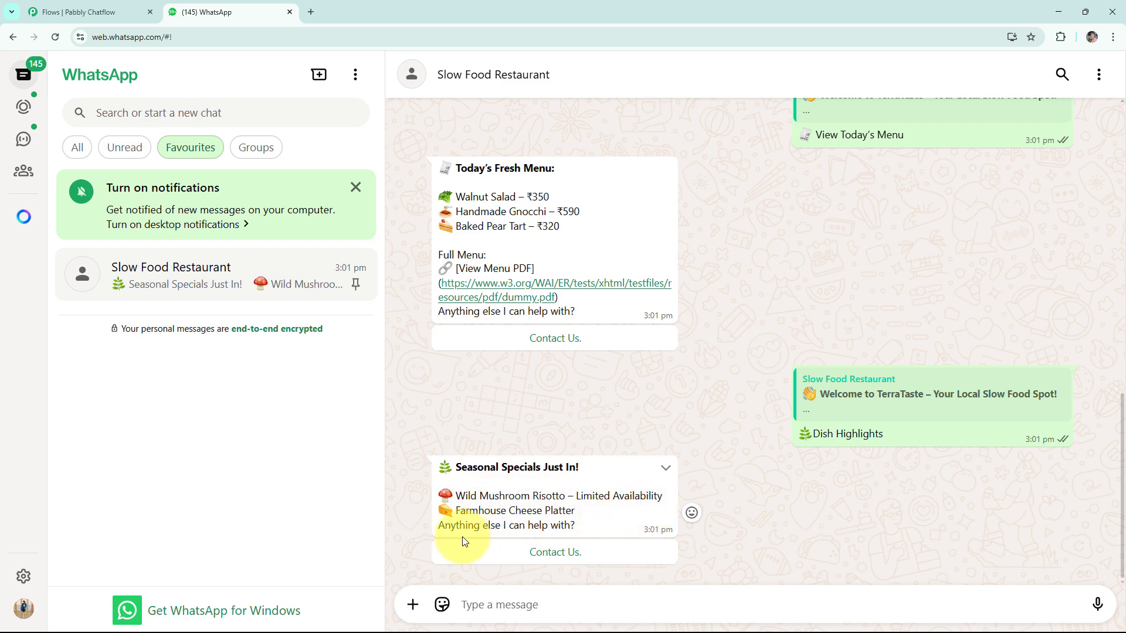
left_click(563, 550)
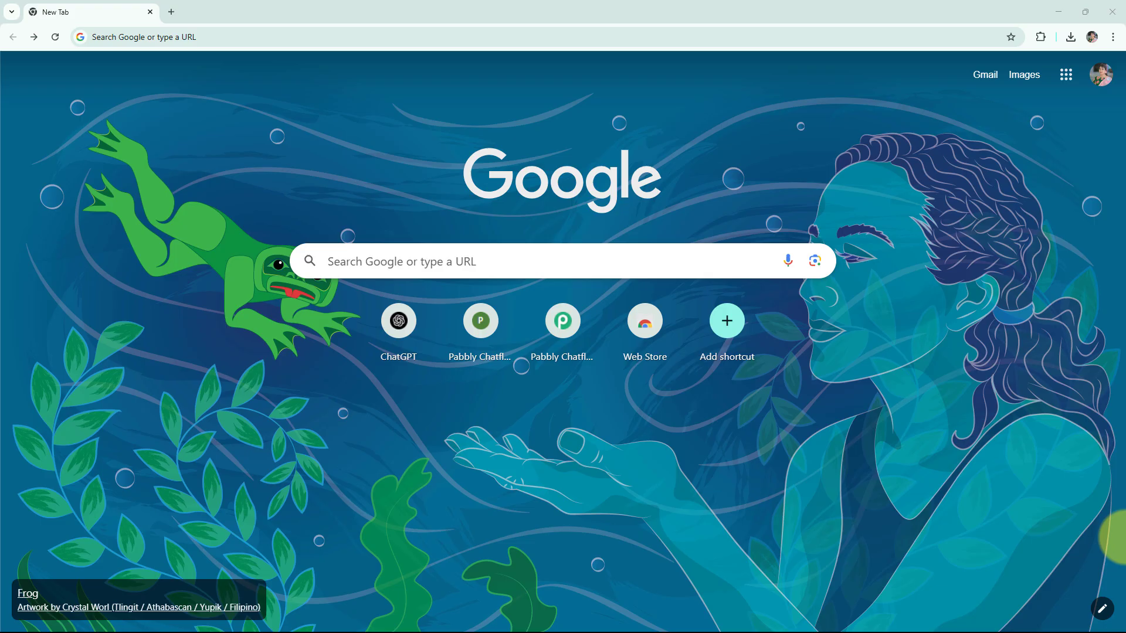
Go to pabbly.com/chatflow, sign in, and access the Pabbly Chatflow app.
left_click(188, 38)
type("pabbly.com/chatflow")
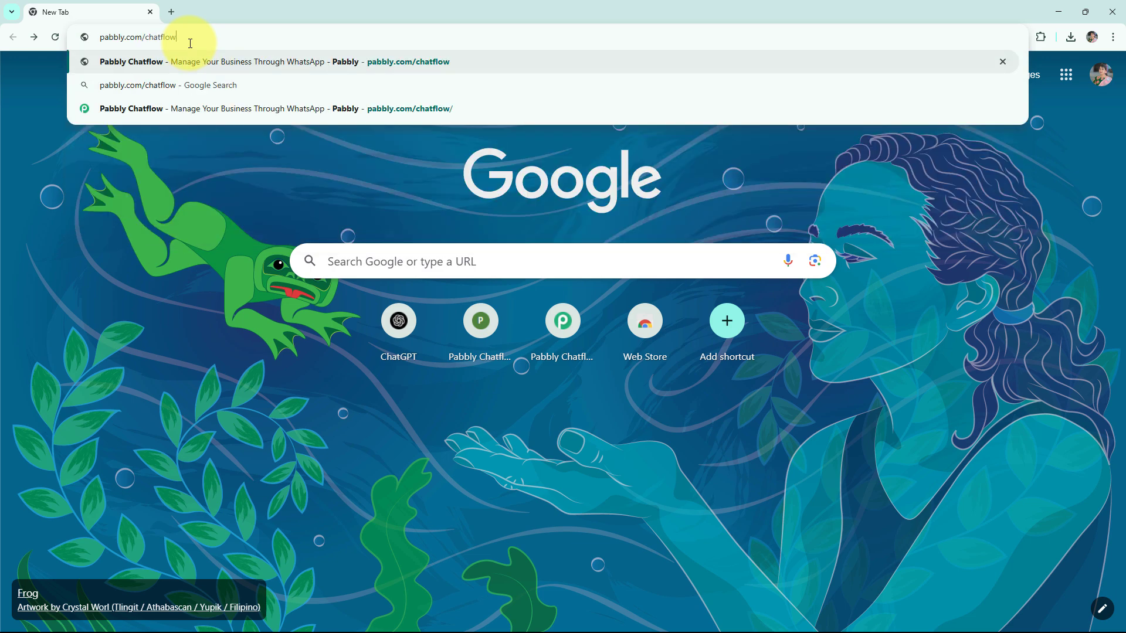
key("Return")
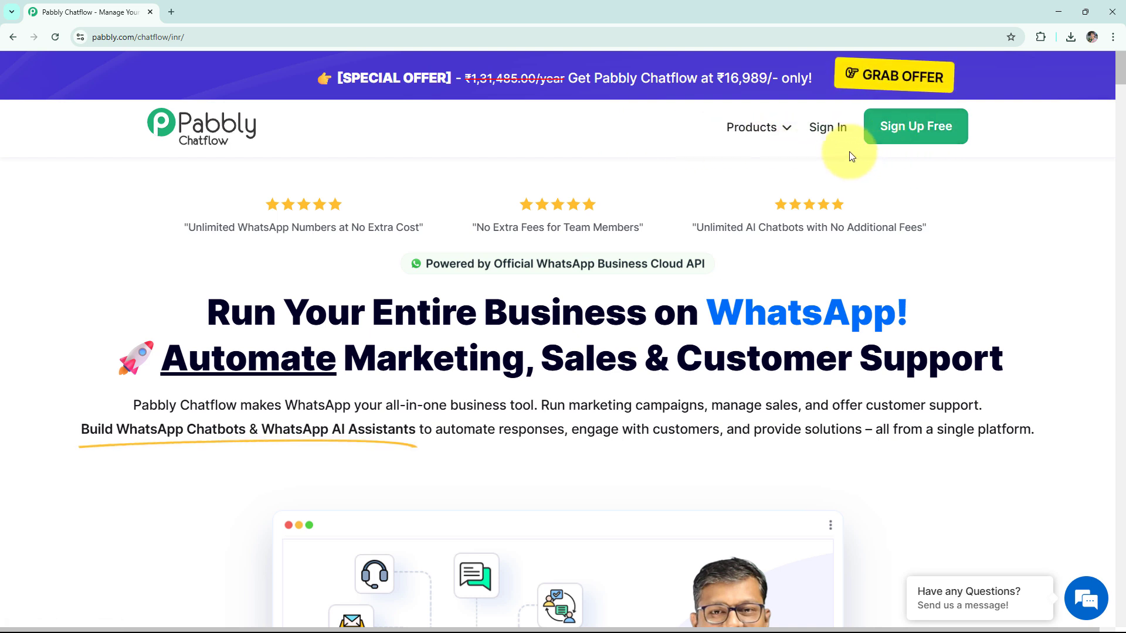
left_click(828, 130)
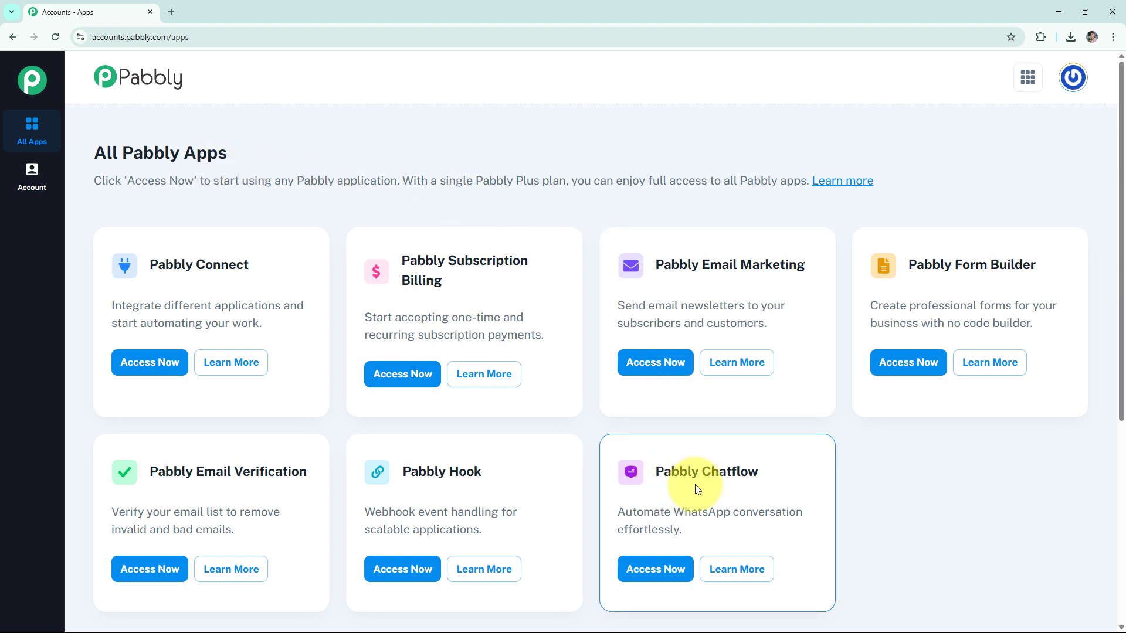
left_click(653, 569)
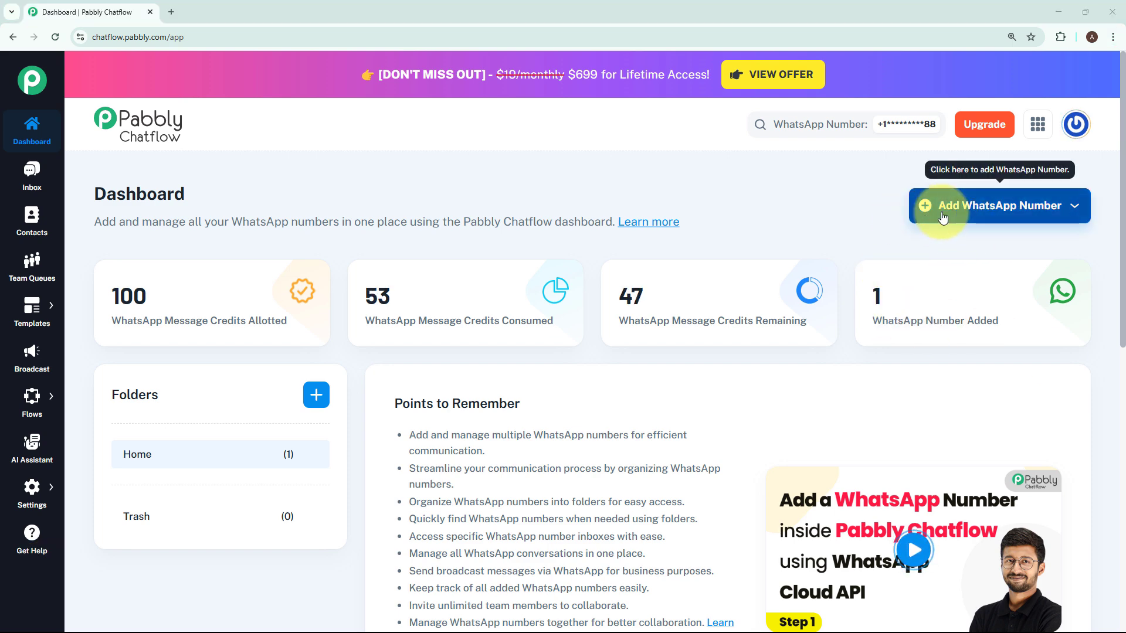
Review the fields required to add a WhatsApp number through Manual Token Connect, and leave the form without adding one.
left_click(953, 217)
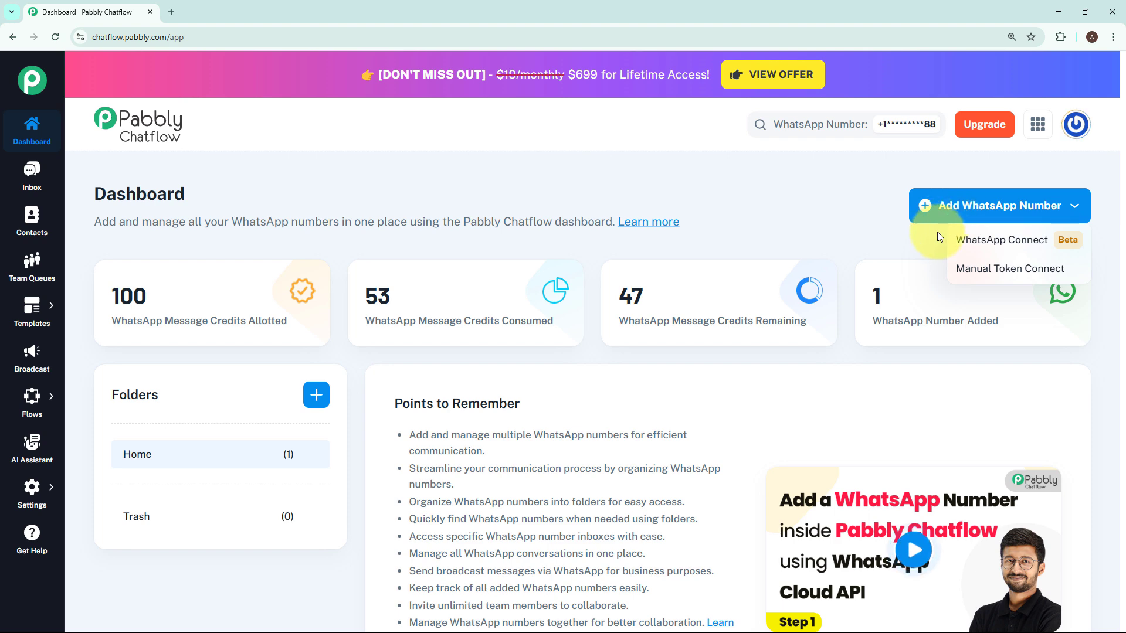
left_click(982, 271)
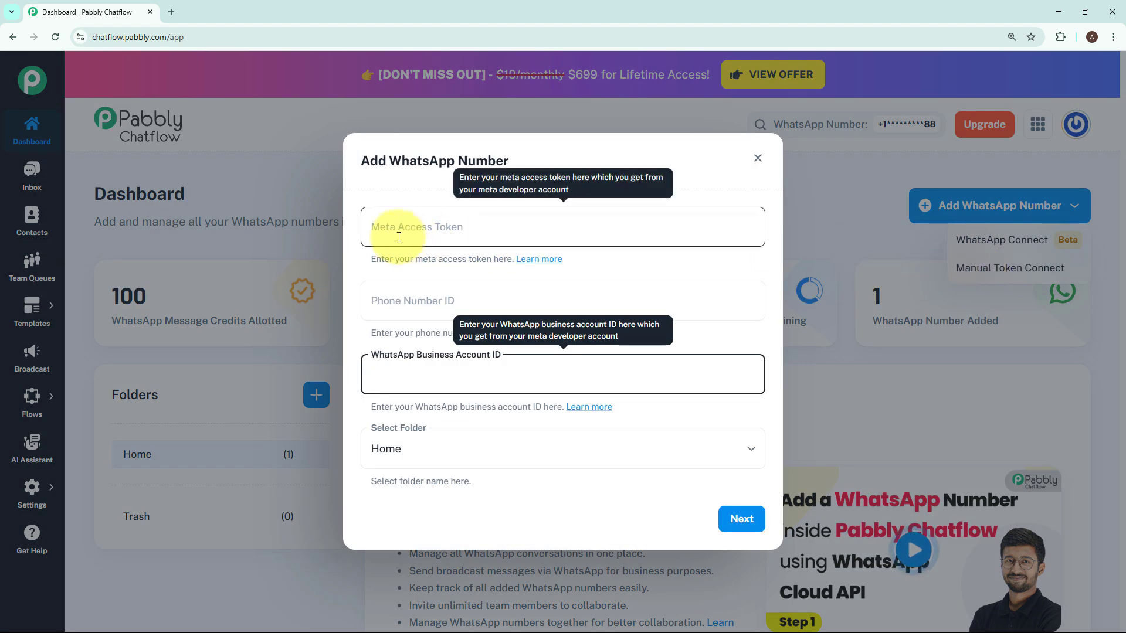
left_click(668, 259)
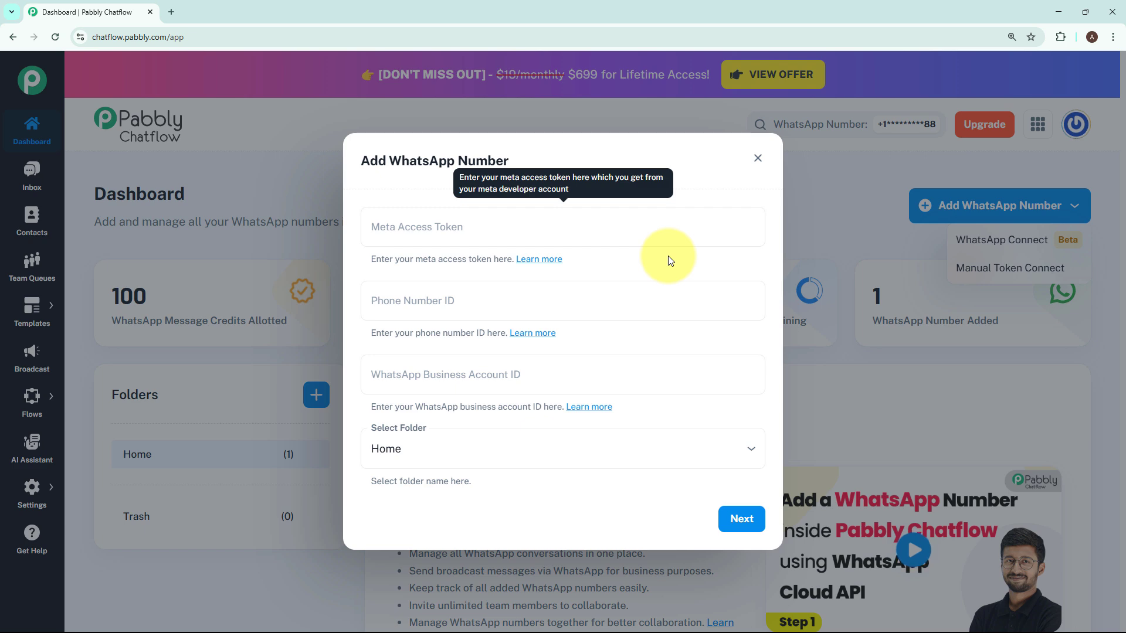
left_click(533, 223)
left_click(244, 262)
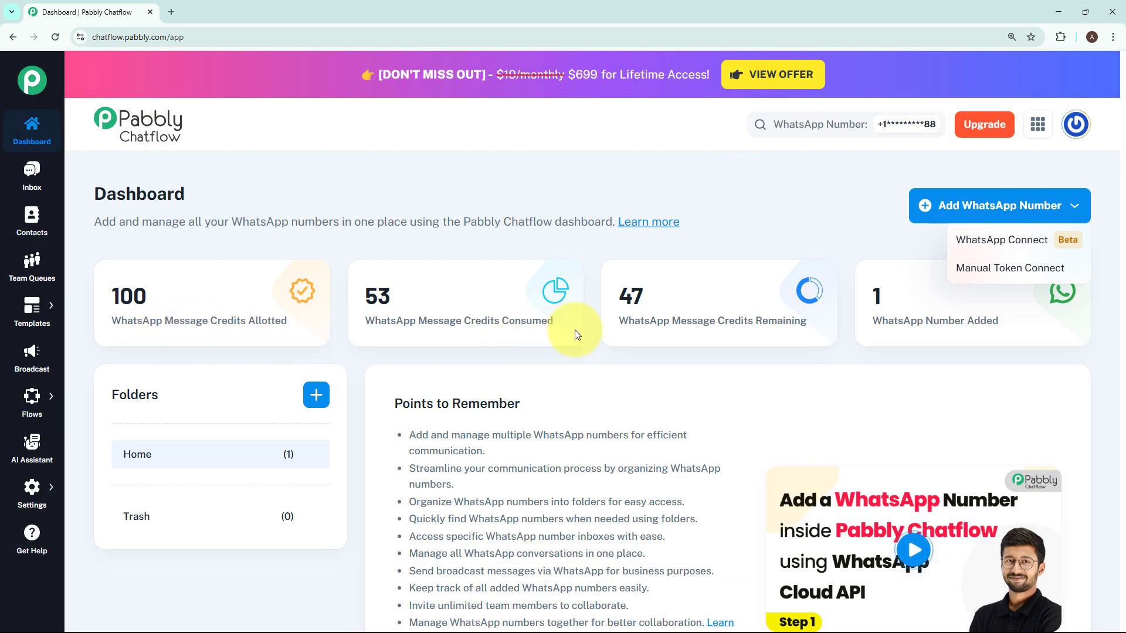
left_click(886, 339)
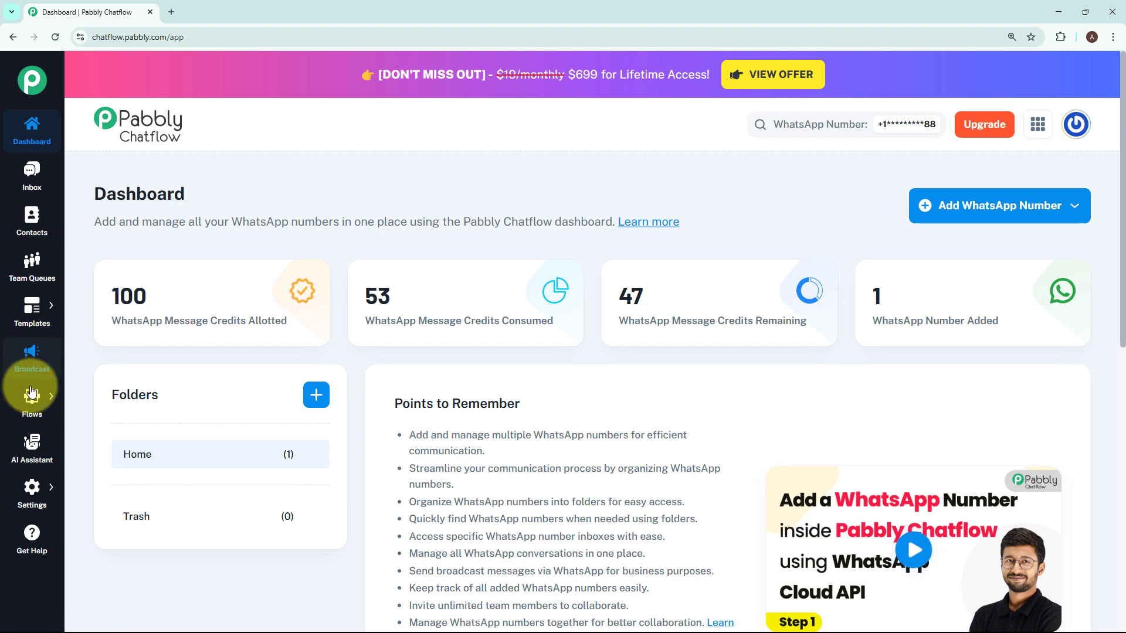
Open the Flow Builder page and add a new flow.
mouse_move(36, 402)
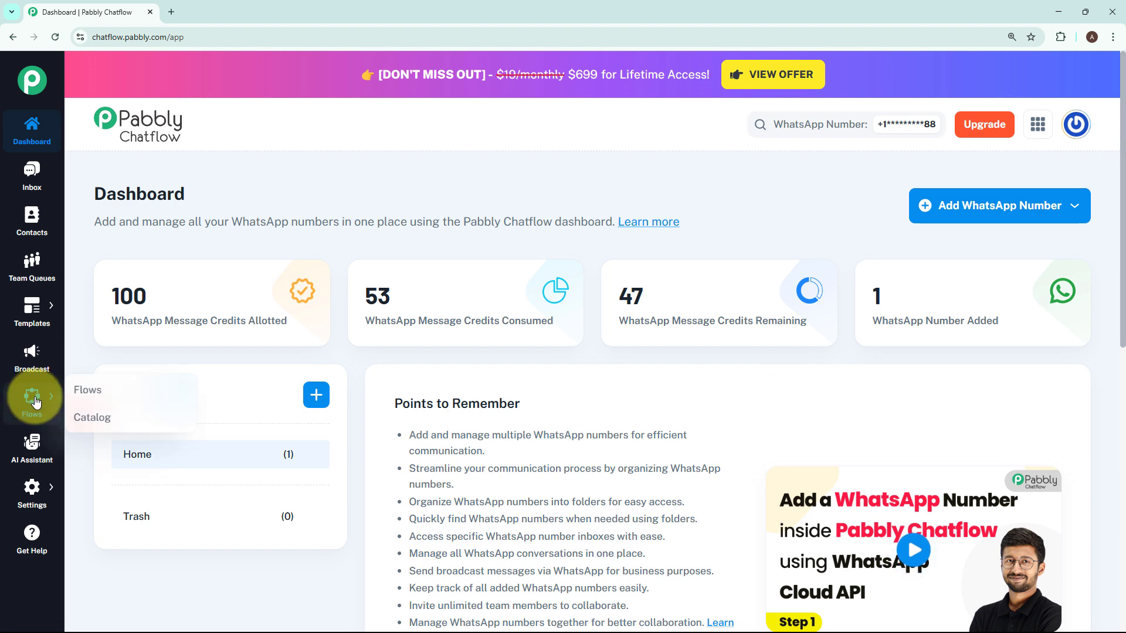
left_click(69, 393)
left_click_drag(97, 134, 227, 130)
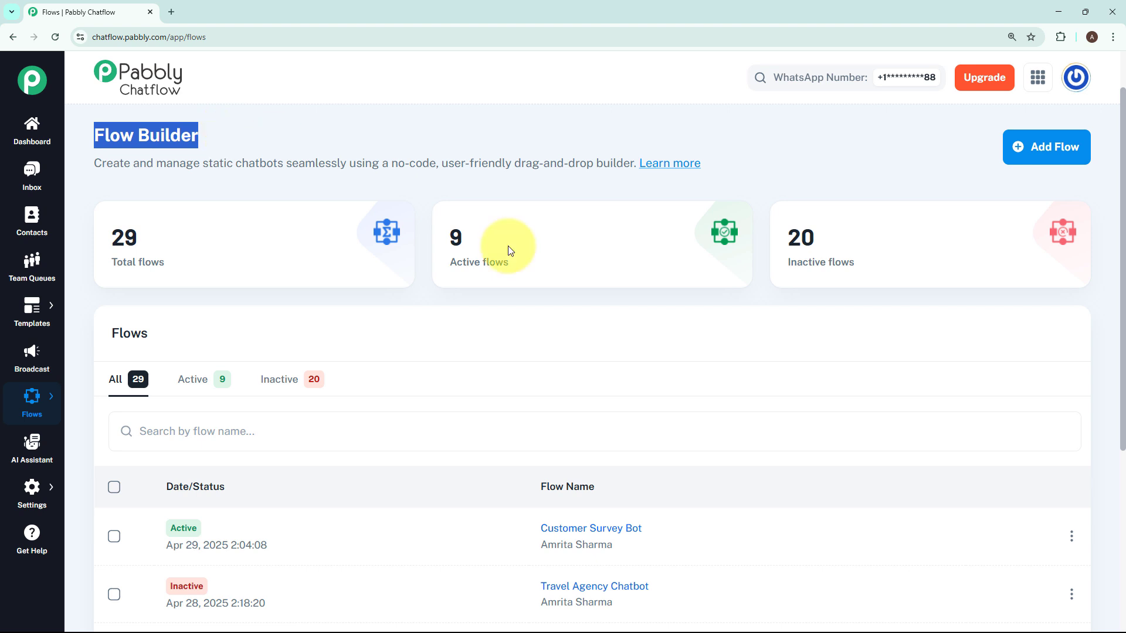
left_click(674, 322)
mouse_move(217, 261)
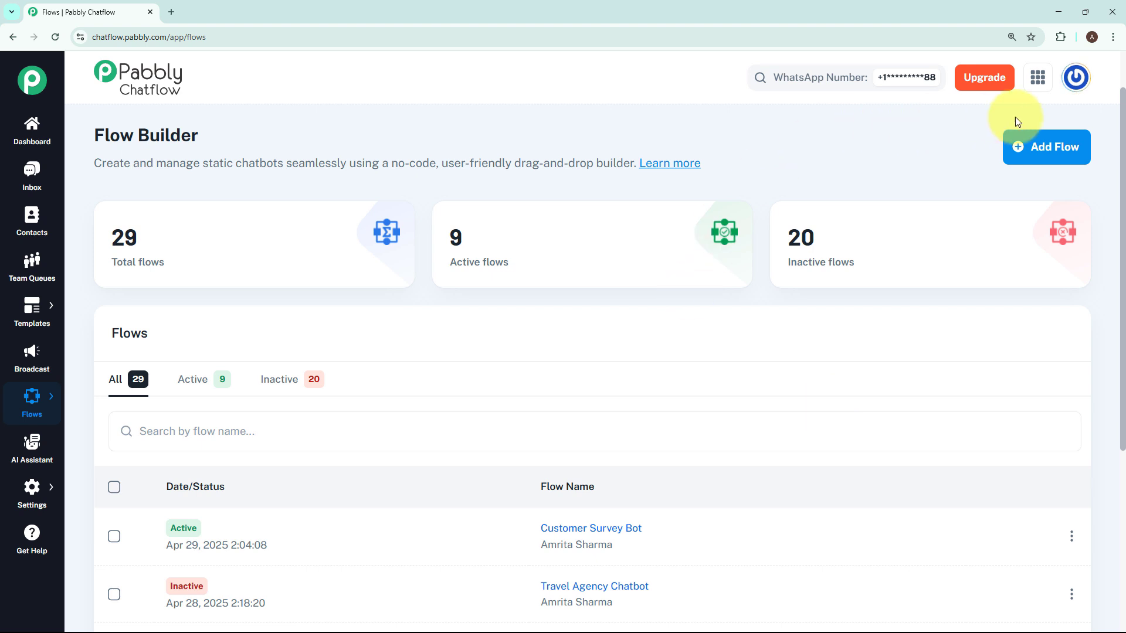
left_click(1034, 150)
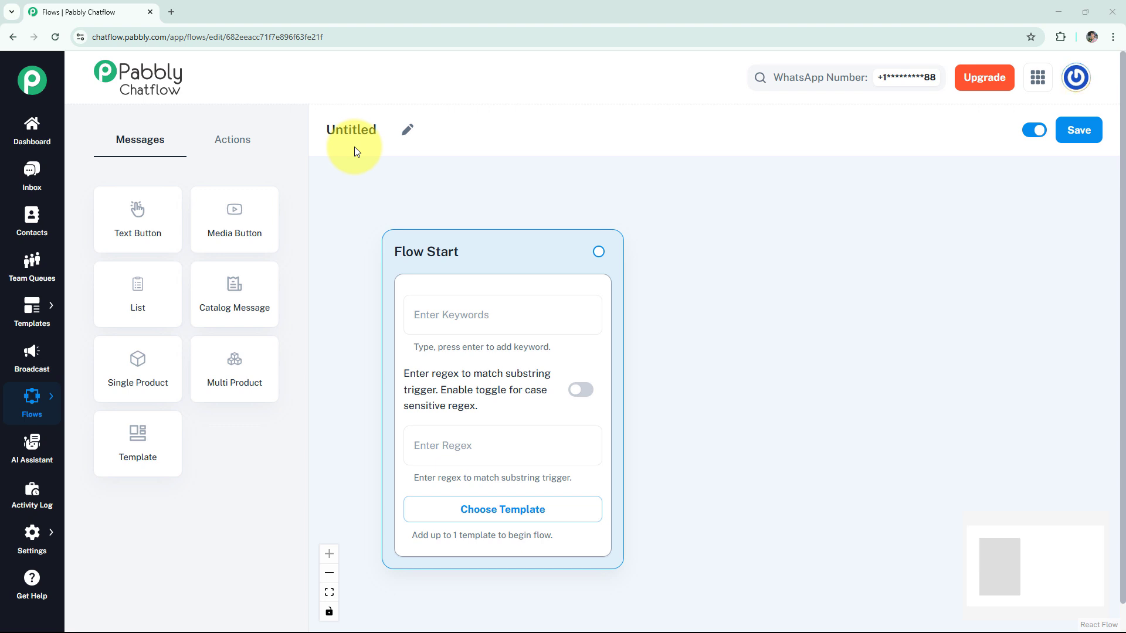
Rename the flow as "WhatsApp Chatbot for Slow Food Restaurant".
left_click(409, 130)
left_click_drag(380, 130, 313, 133)
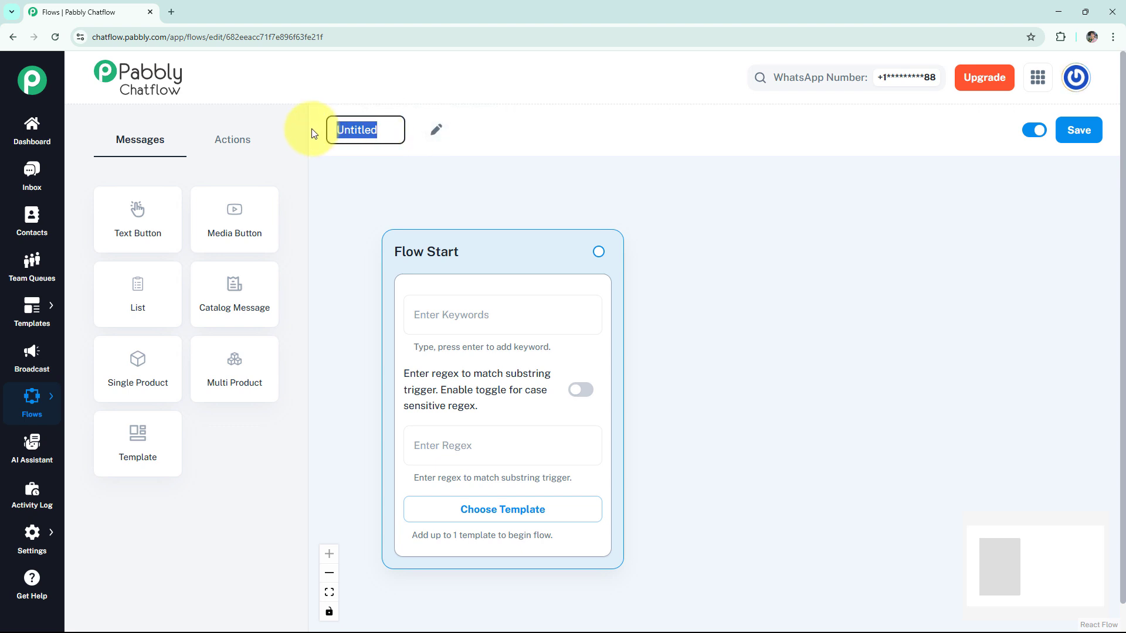
type("WhatsApp Chatbot for Slow Food Restaurant")
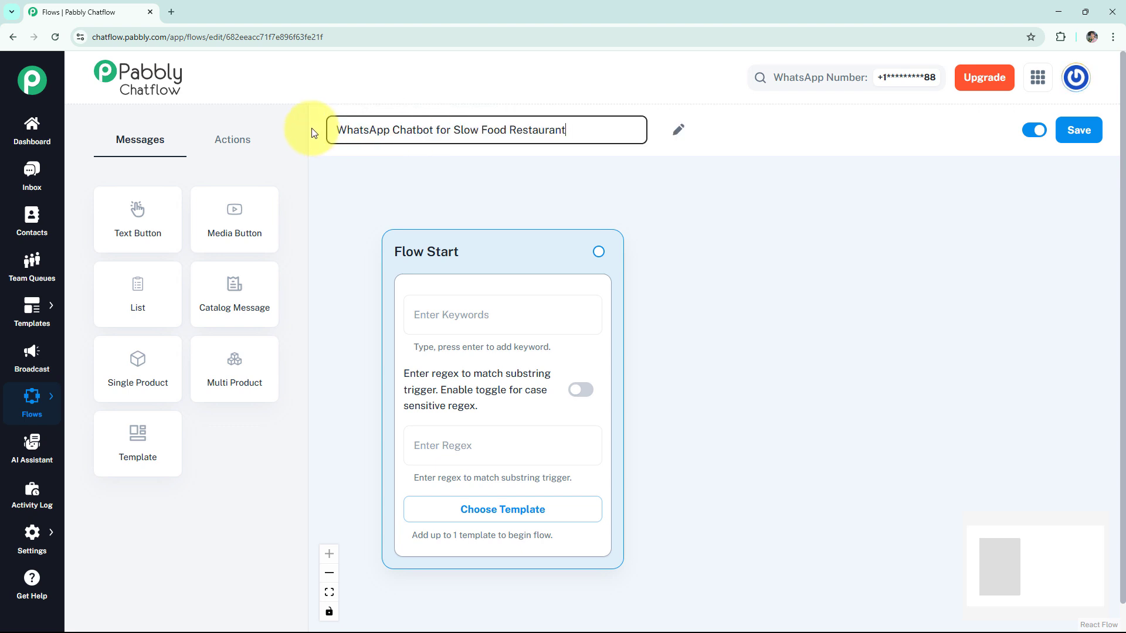
left_click(364, 170)
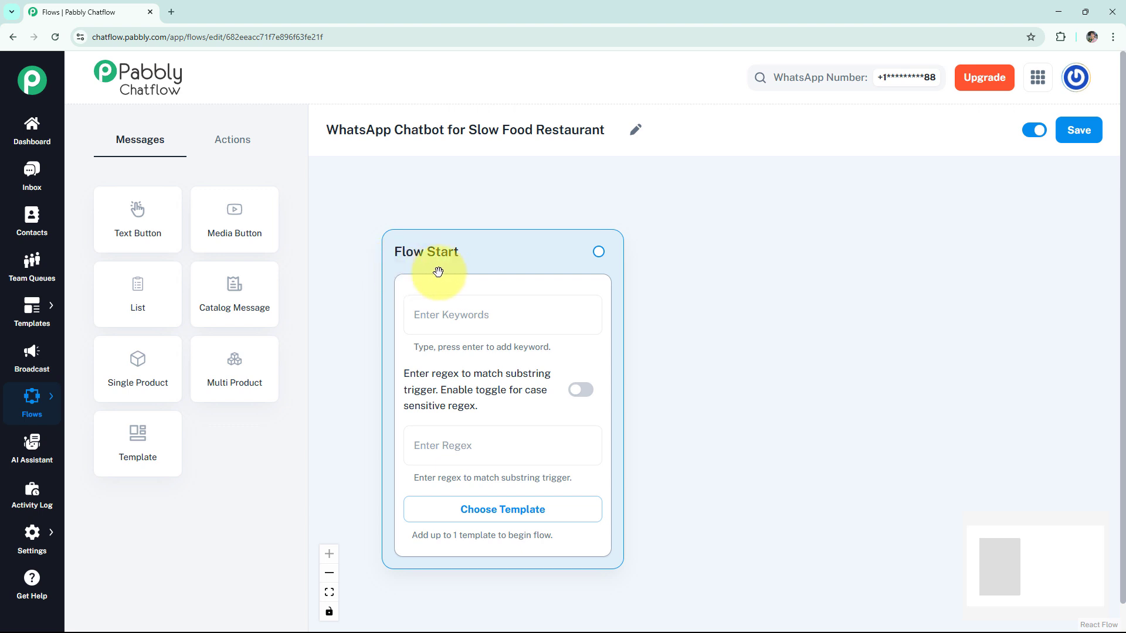
Set the Flow Start regex trigger to [\s\S]+ with case-sensitive matching enabled, and check the approved templates without choosing one.
left_click(442, 324)
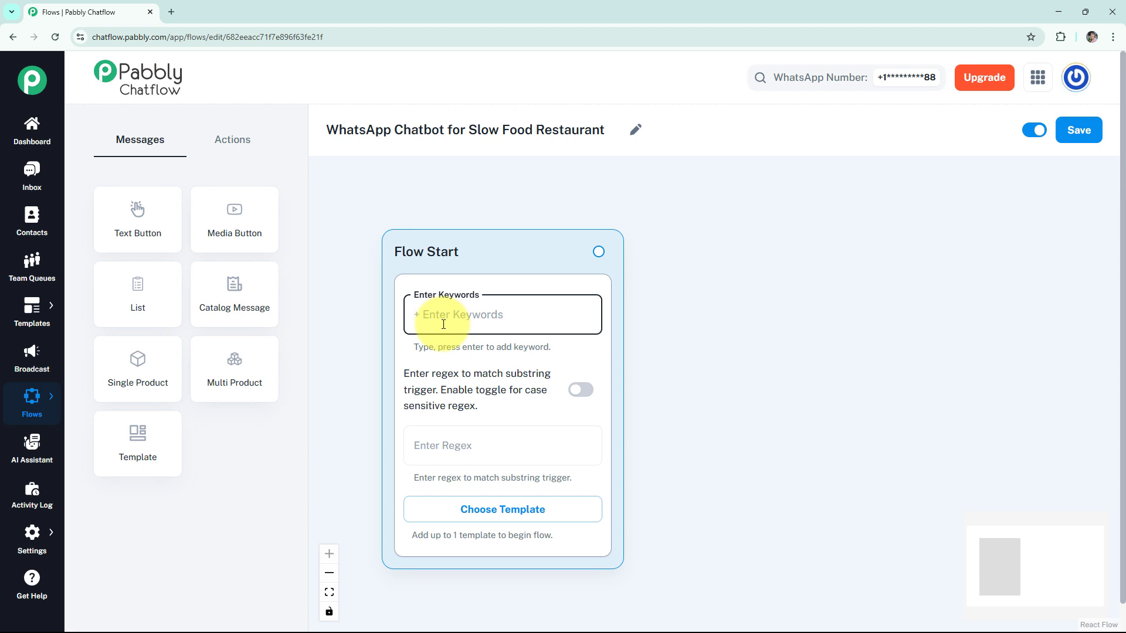
left_click(444, 441)
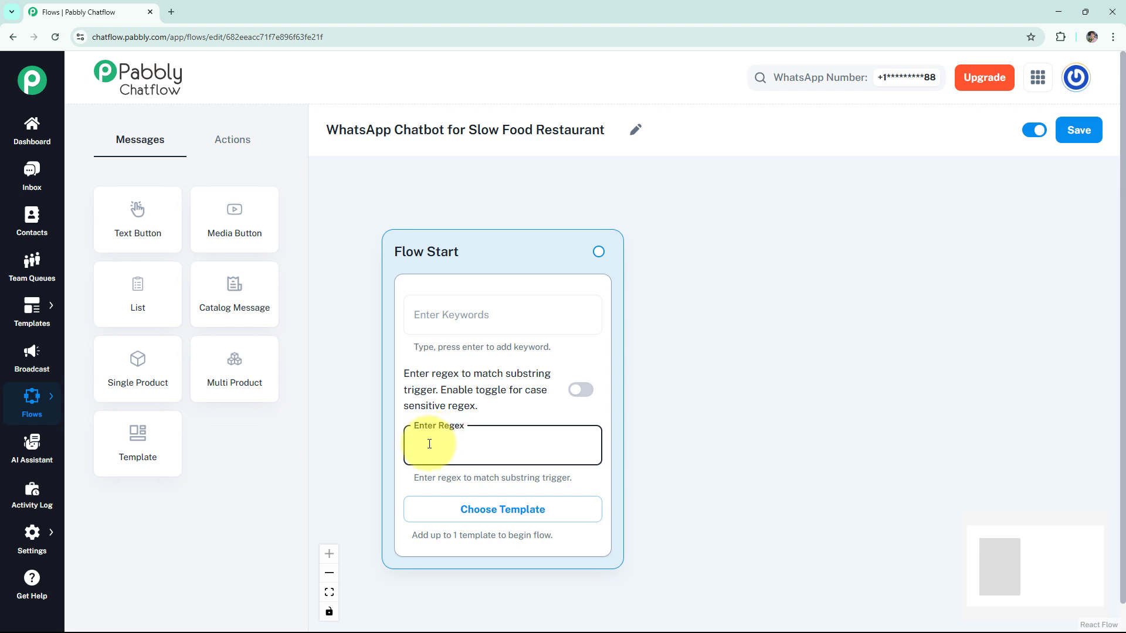
type("[\\s\\S]+")
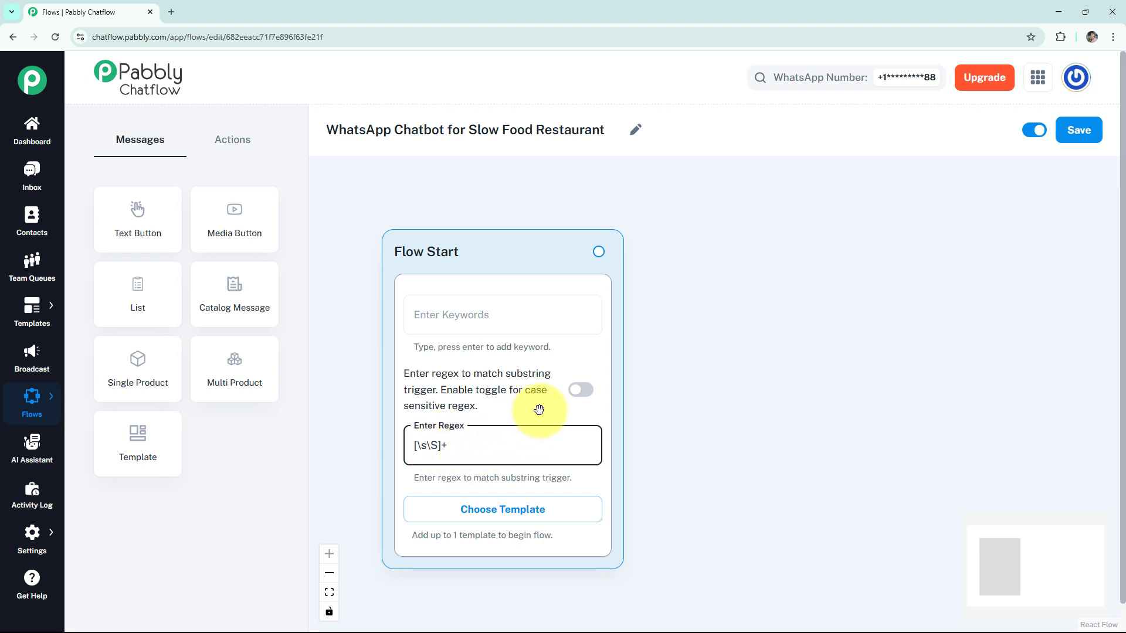
left_click(584, 392)
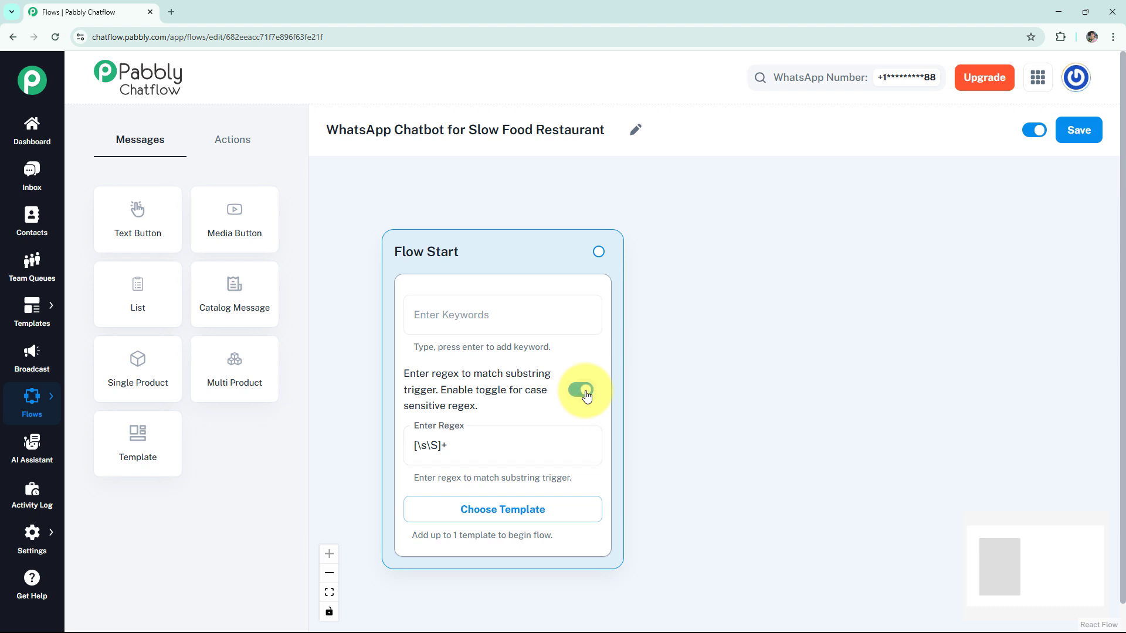
left_click(510, 518)
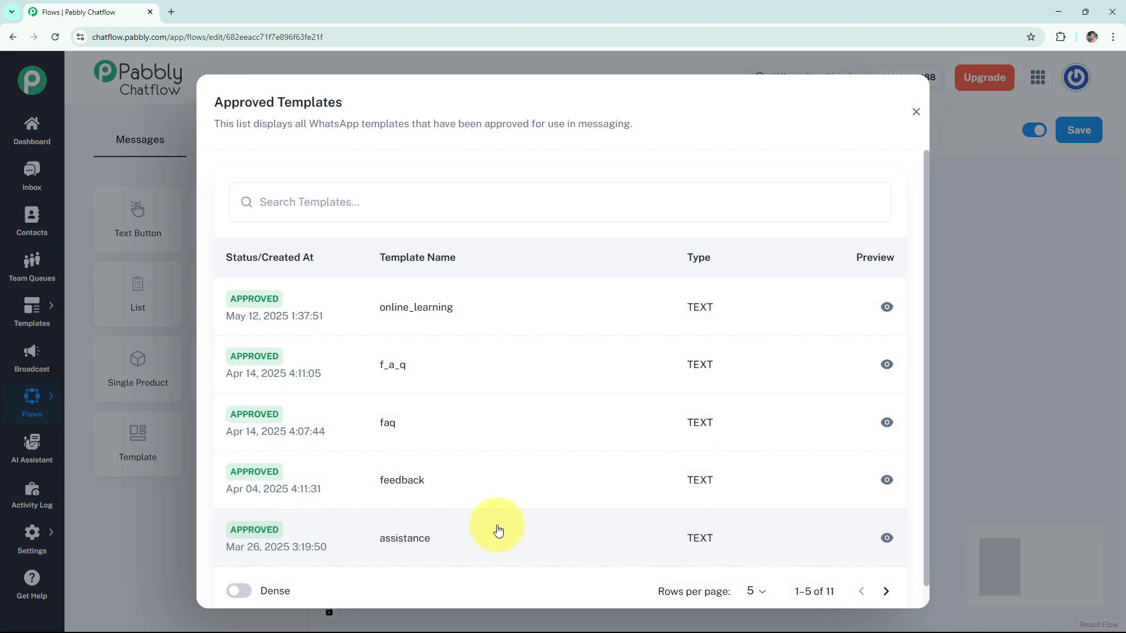
left_click(918, 113)
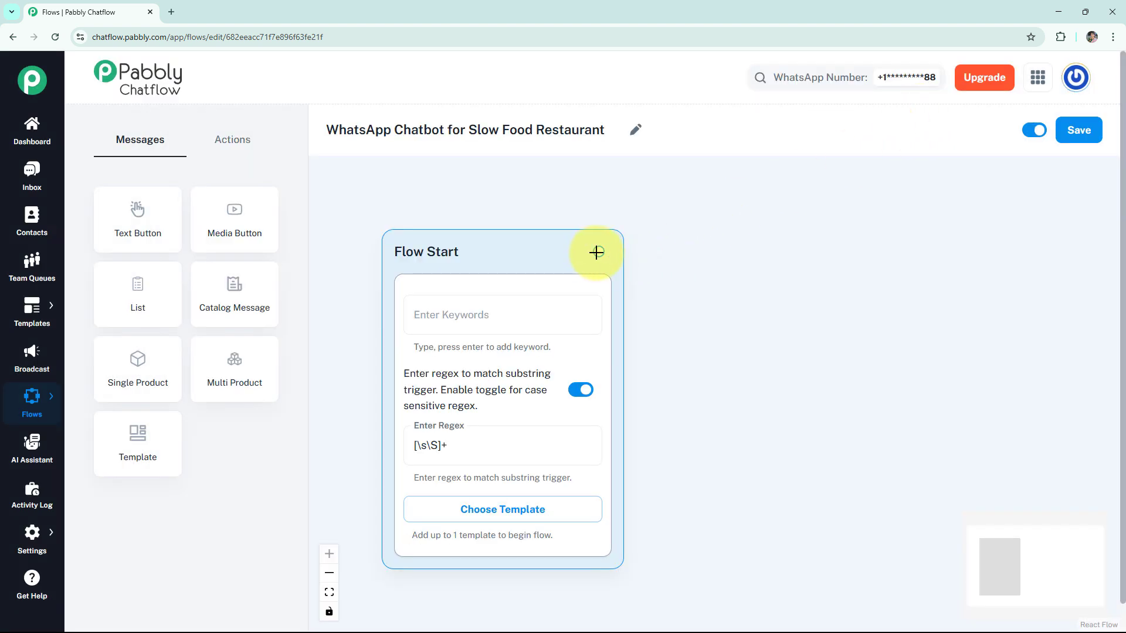
Add a Text + Button message node connected to Flow Start.
left_click_drag(598, 252, 702, 236)
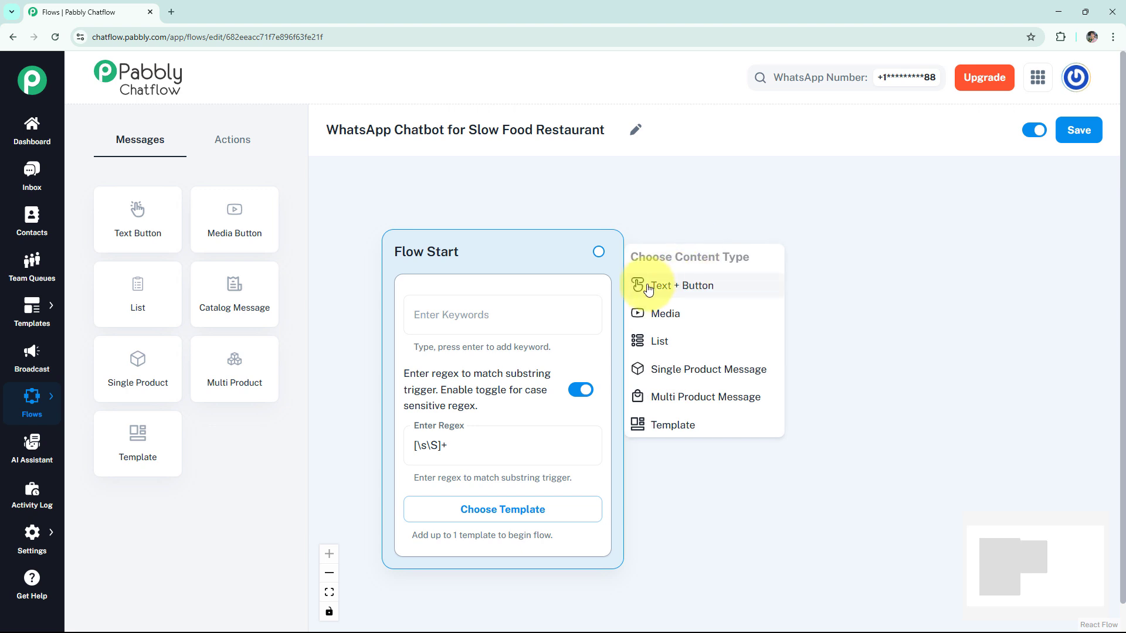
left_click(709, 294)
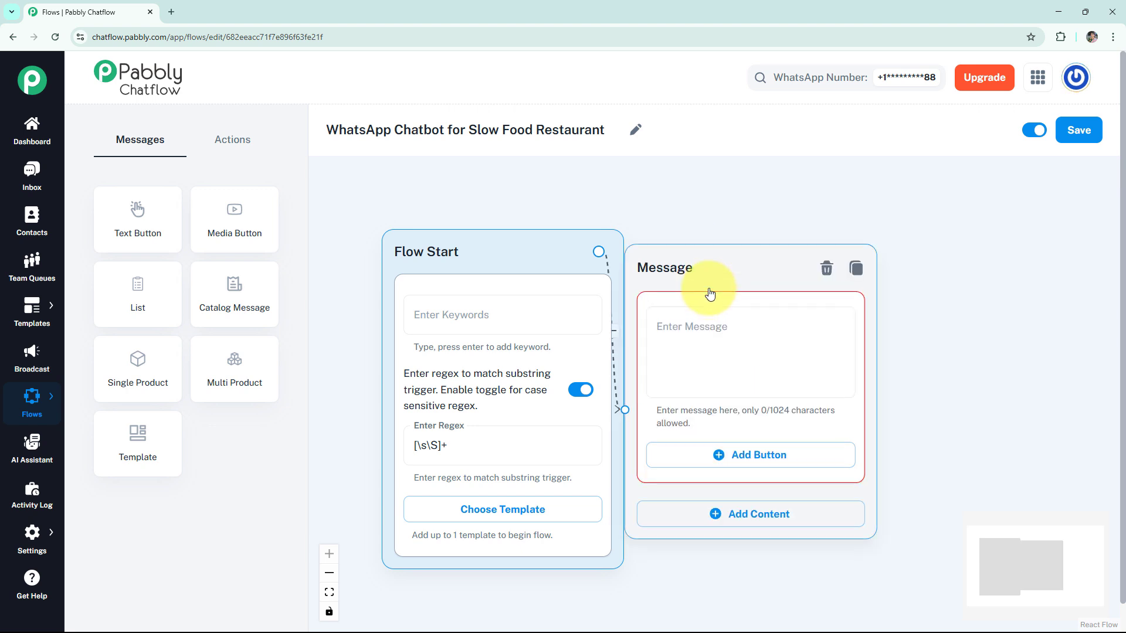
Enter the message "*👋 Welcome to TerraTaste – Your Local Slow Food Spot!* We're all about seasonal flavors and mindful dining. How can we serve you today?" and preview it.
left_click(724, 307)
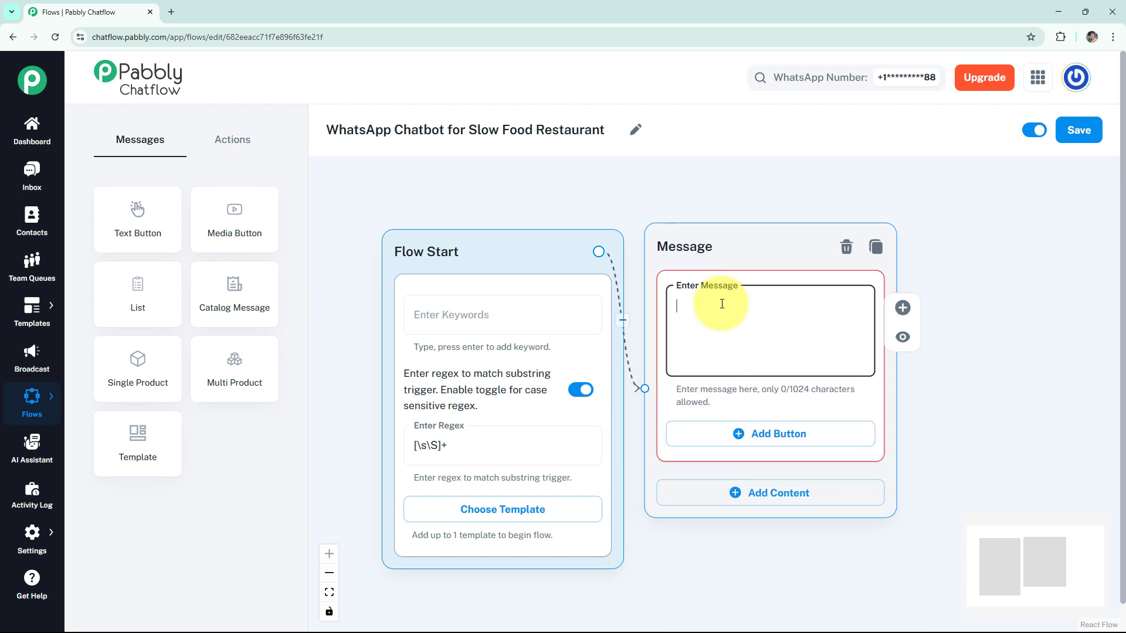
type("*👋 Welcome to TerraTaste – Your Local Slow Food Spot!*  We’re all about seasonal flavors and mindful dining. How can we serve you today?")
left_click(902, 337)
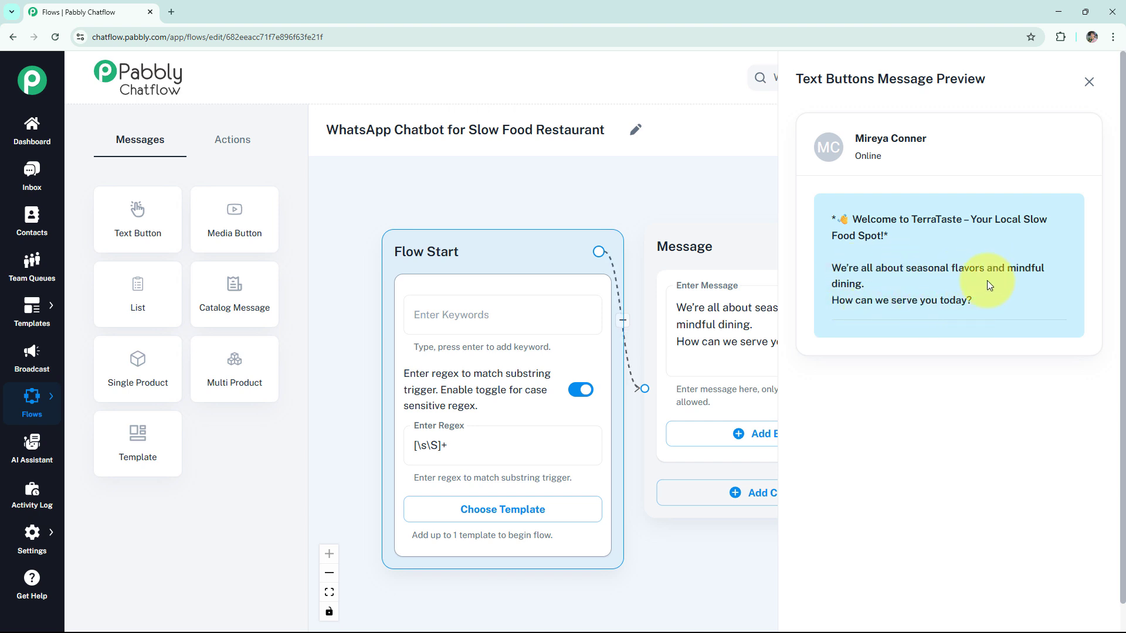
Add two buttons to the welcome message, labelled "📅 Book A Table" and "🗒 View Today's Menu".
left_click(1088, 82)
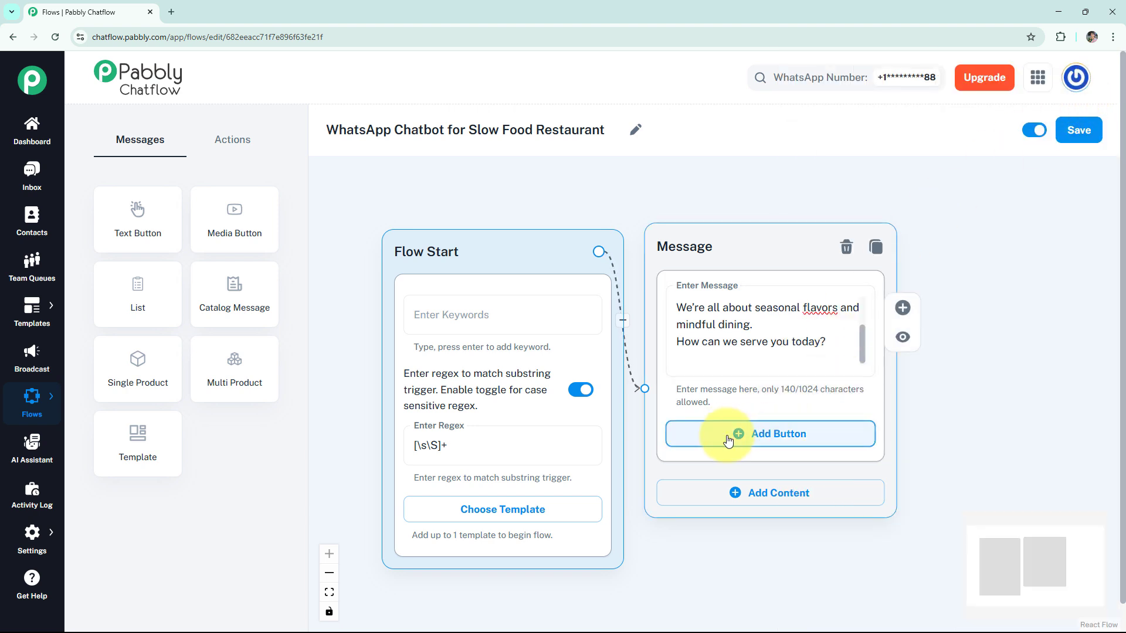
left_click(761, 438)
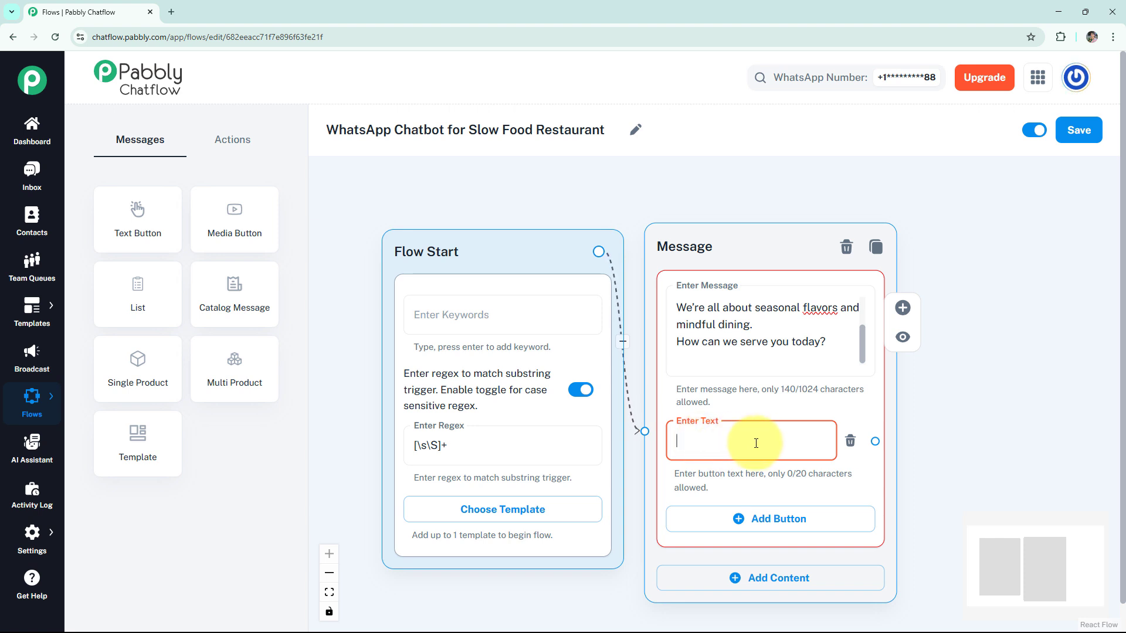
type("📅 Book A Table")
left_click(709, 518)
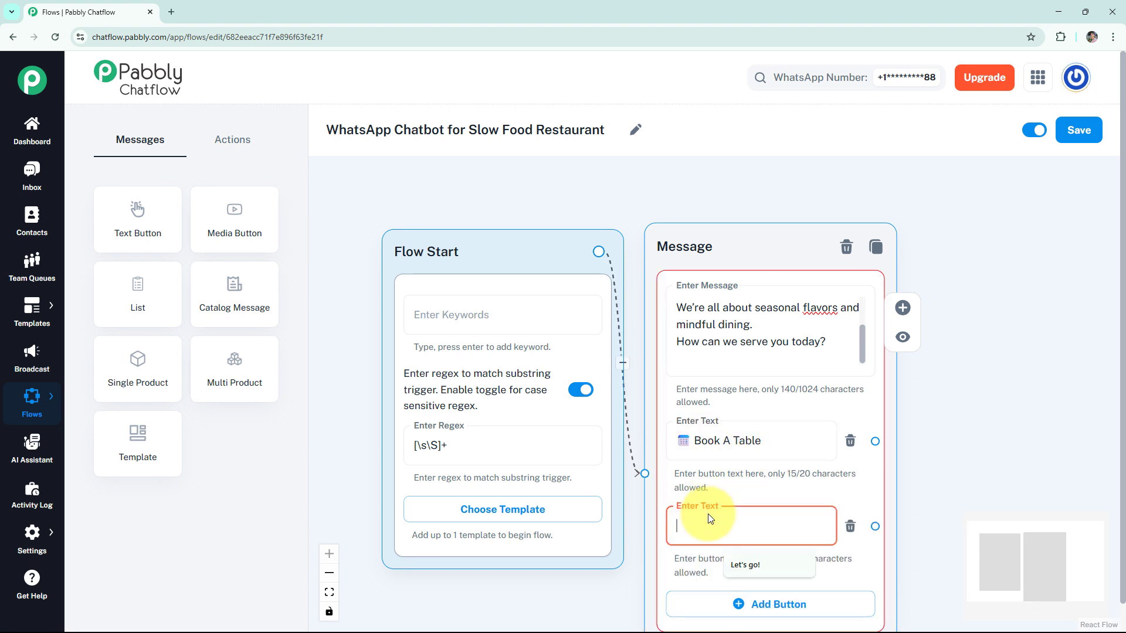
type("🗒 View Today's Menu")
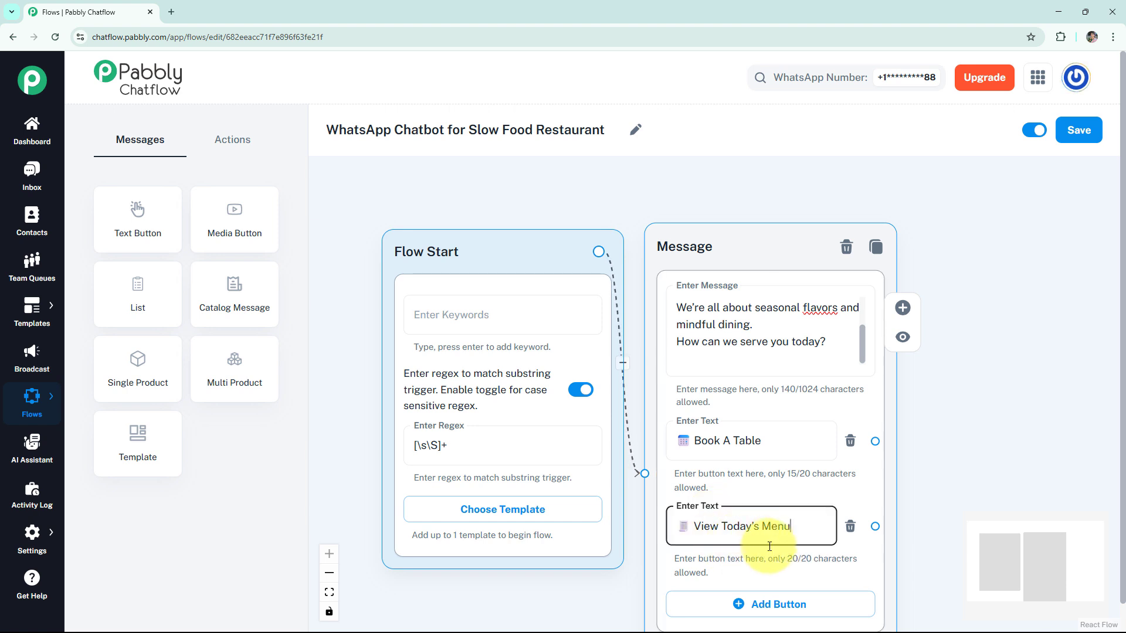
Add a third button labelled "🌿 Dish Highlights" to the welcome message.
left_click_drag(745, 596, 740, 609)
left_click(741, 610)
left_click_drag(931, 425, 885, 294)
left_click(765, 491)
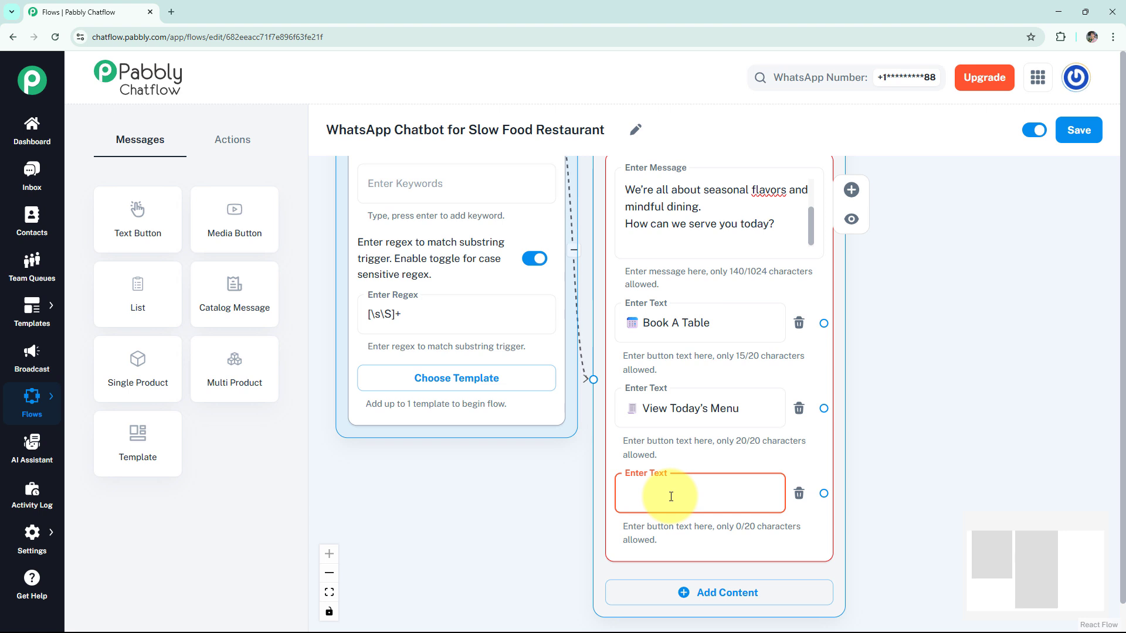
type("🌿 Dish Highlights")
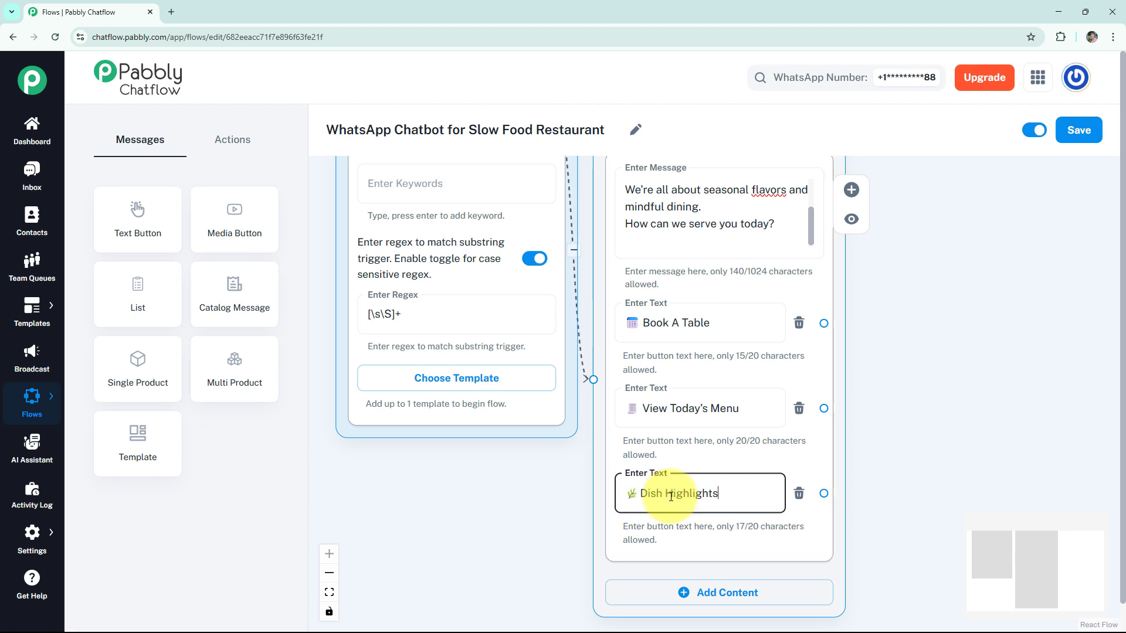
scroll(824, 424, "down", 2)
left_click_drag(877, 409, 855, 433)
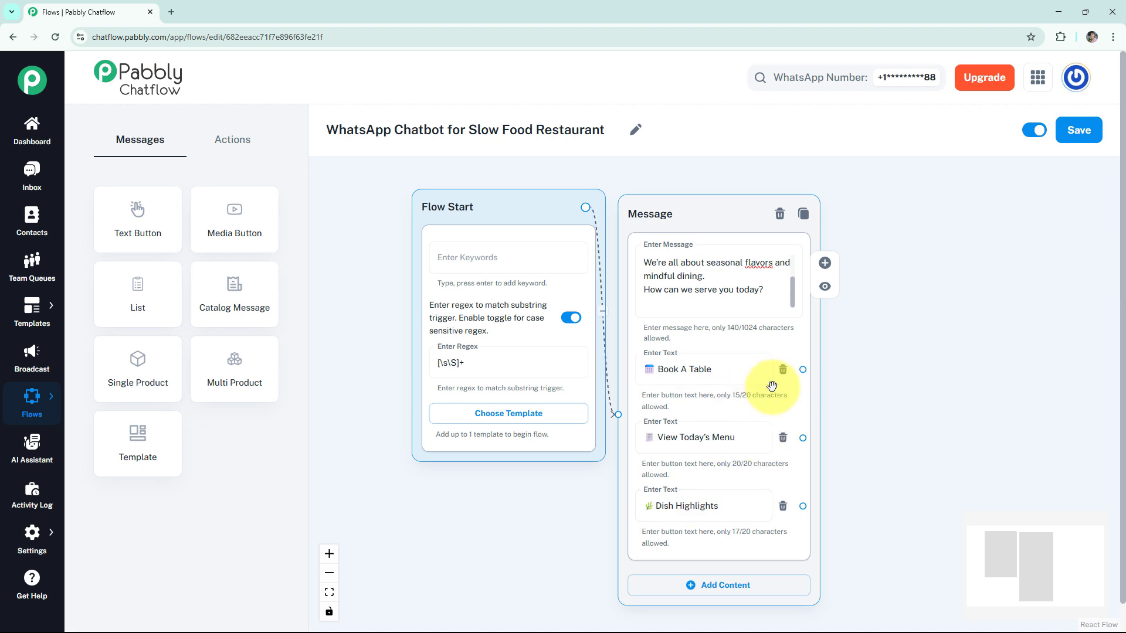
left_click(753, 514)
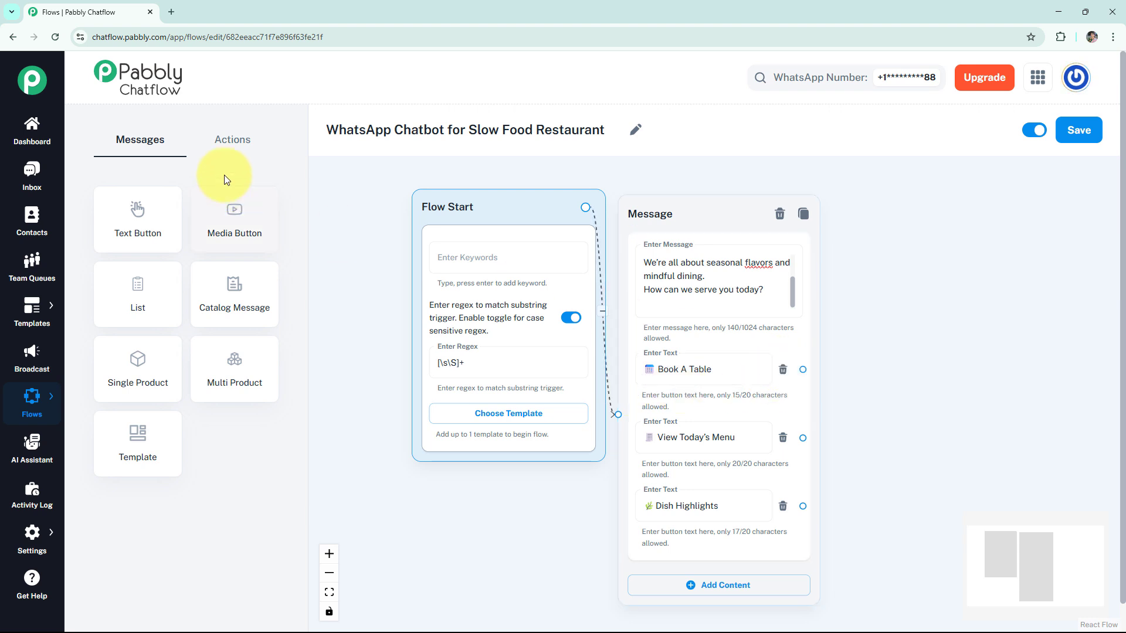
Add an Ask Question node beside the welcome message.
left_click(242, 141)
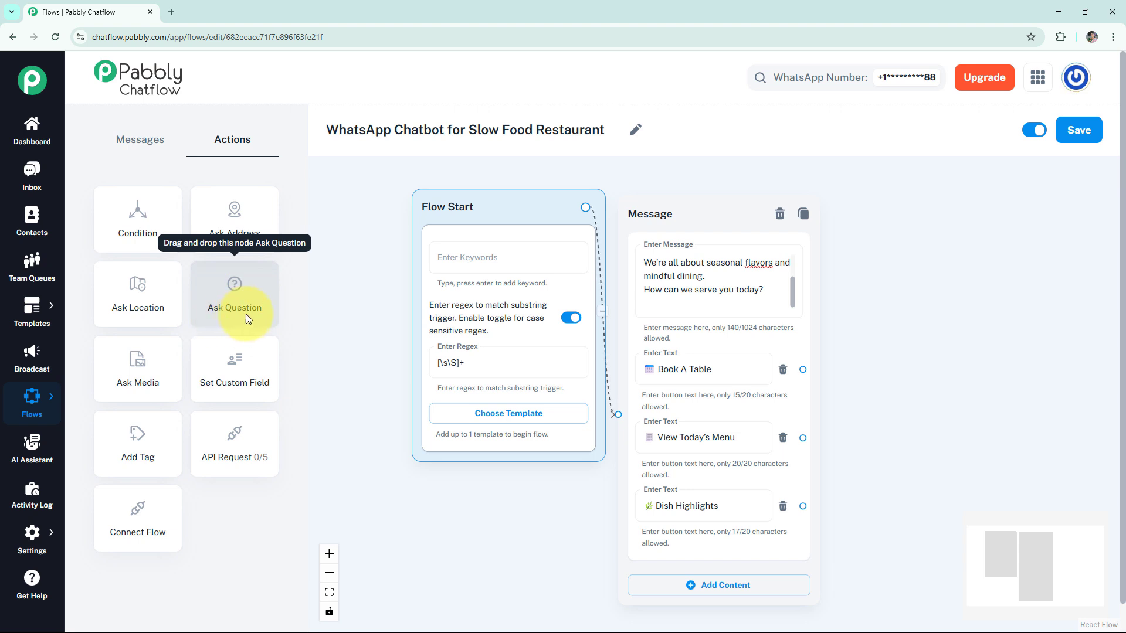
left_click_drag(244, 314, 535, 317)
left_click_drag(611, 306, 936, 209)
Enter the question "*🗓️ Let's Reserve Your Table!* Please share the following: 1️⃣ Date & Time 2️⃣ Number of Guests 3️⃣ Indoor/Outdoor Preference We'll confirm your reservation shortly." and save.
left_click(905, 273)
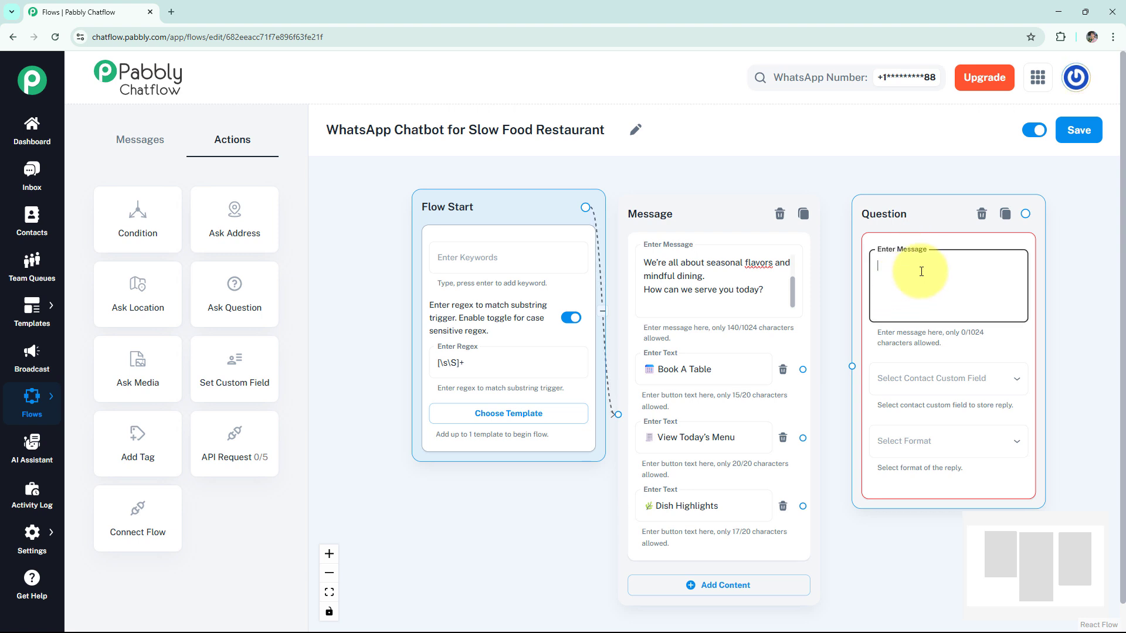
key("ctrl+v")
scroll(1017, 261, "up", 3)
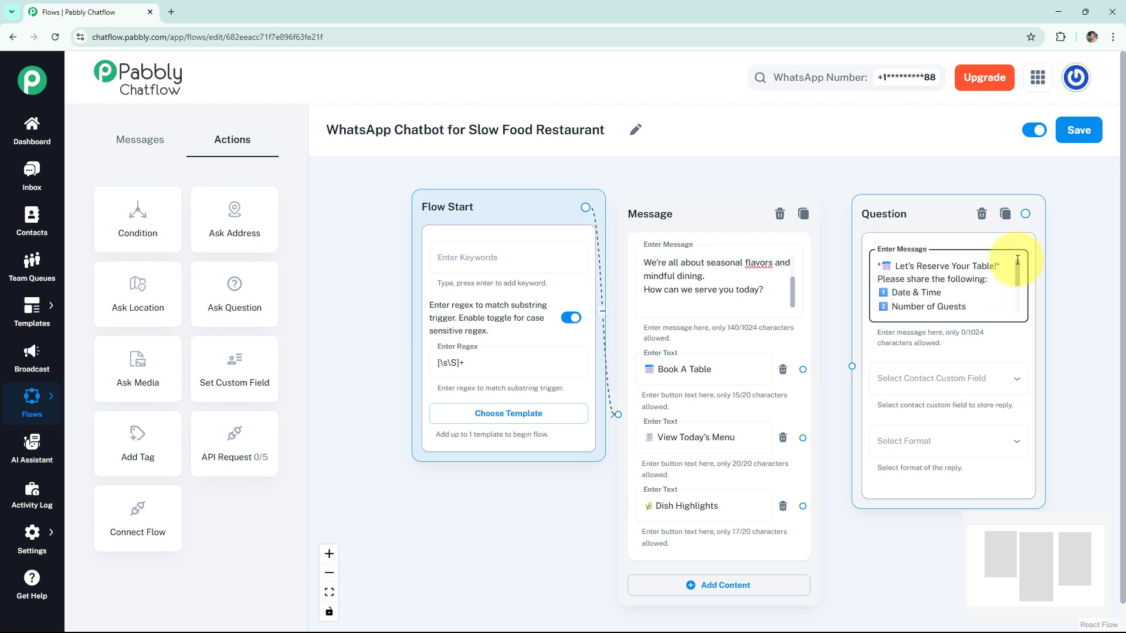
scroll(1010, 277, "down", 1)
scroll(1010, 282, "down", 2)
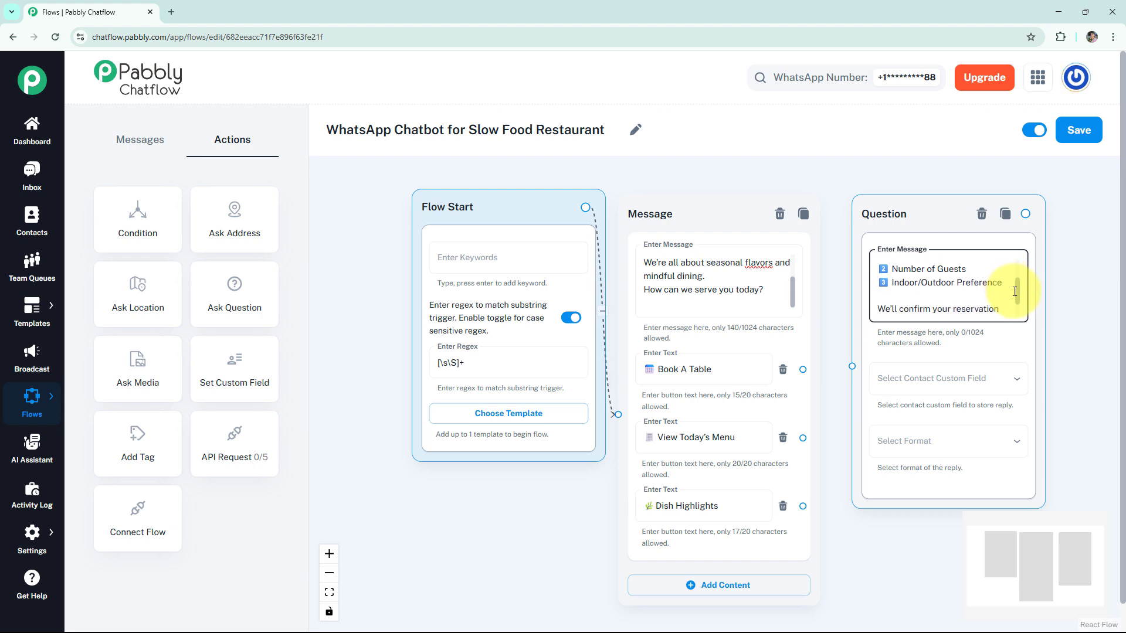
scroll(991, 293, "down", 1)
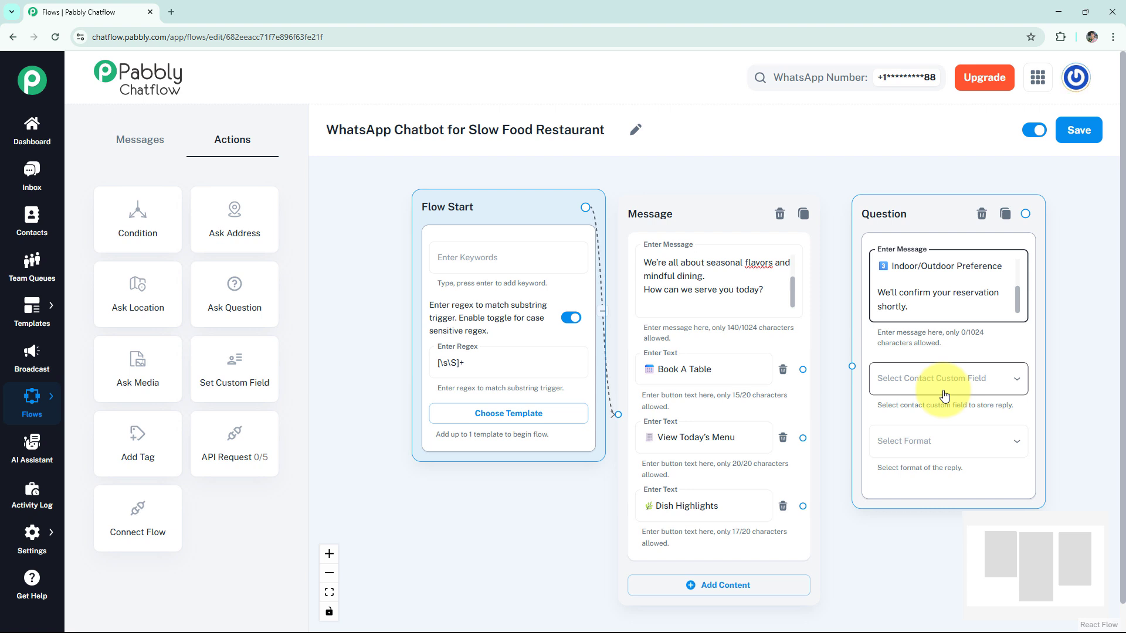
left_click(1069, 135)
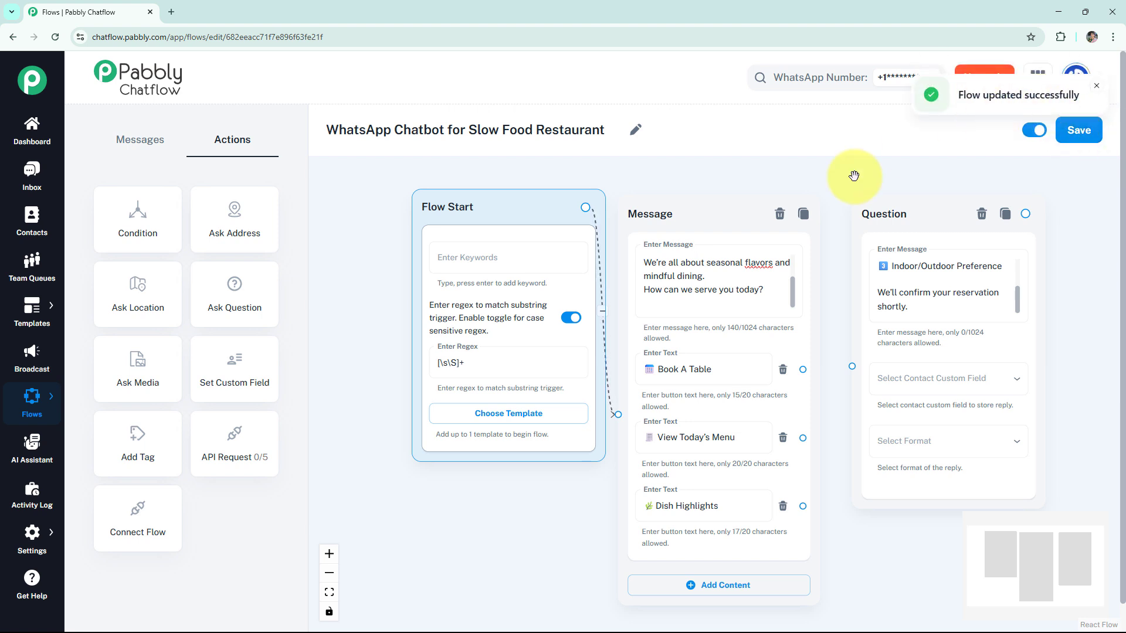
Open the contact custom fields settings and review the existing fields and their descriptions.
mouse_move(27, 537)
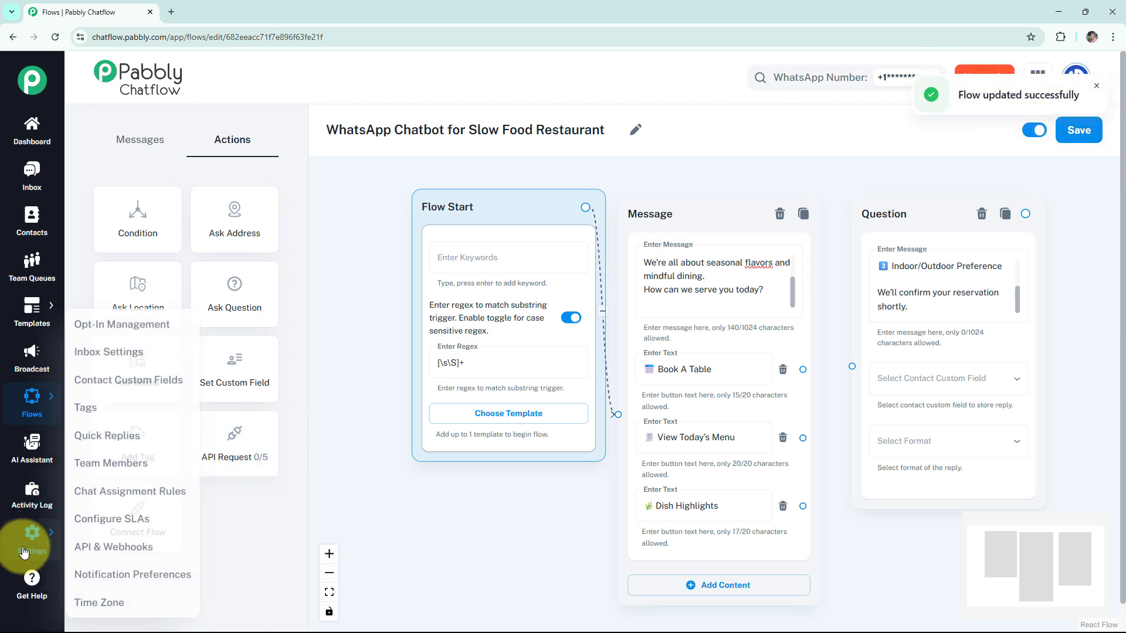
left_click(124, 392)
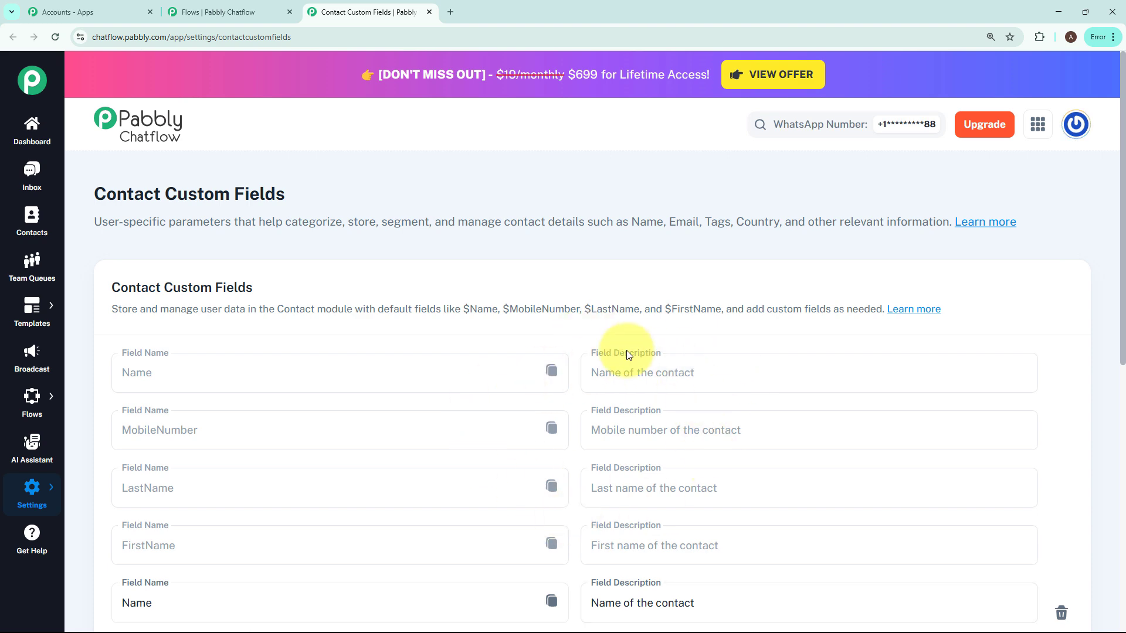
scroll(573, 358, "down", 8)
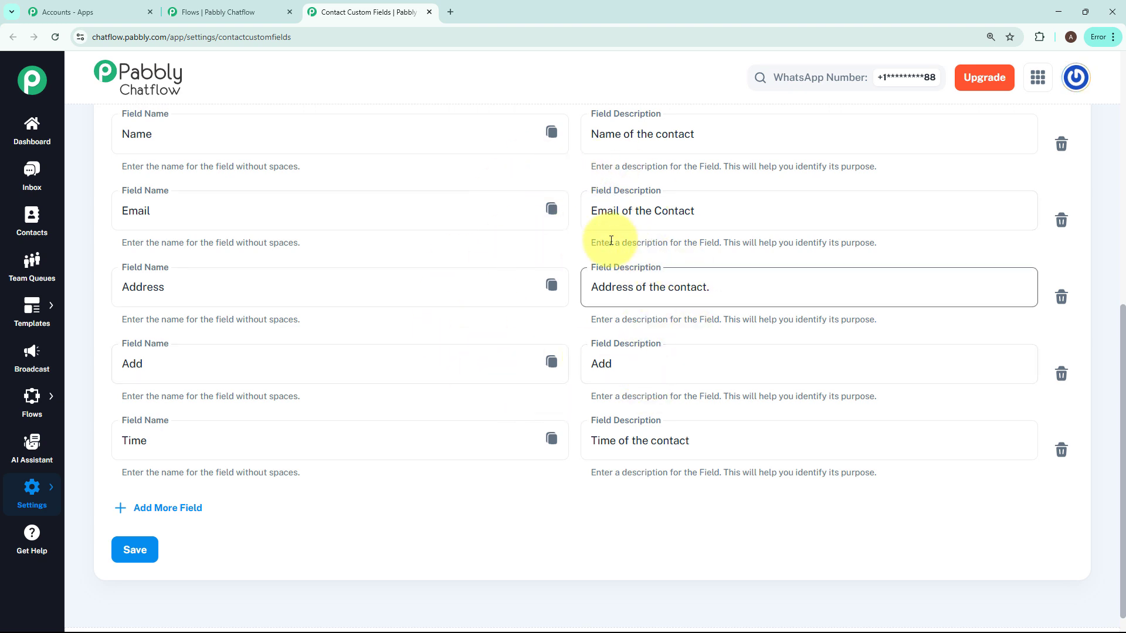
left_click(160, 509)
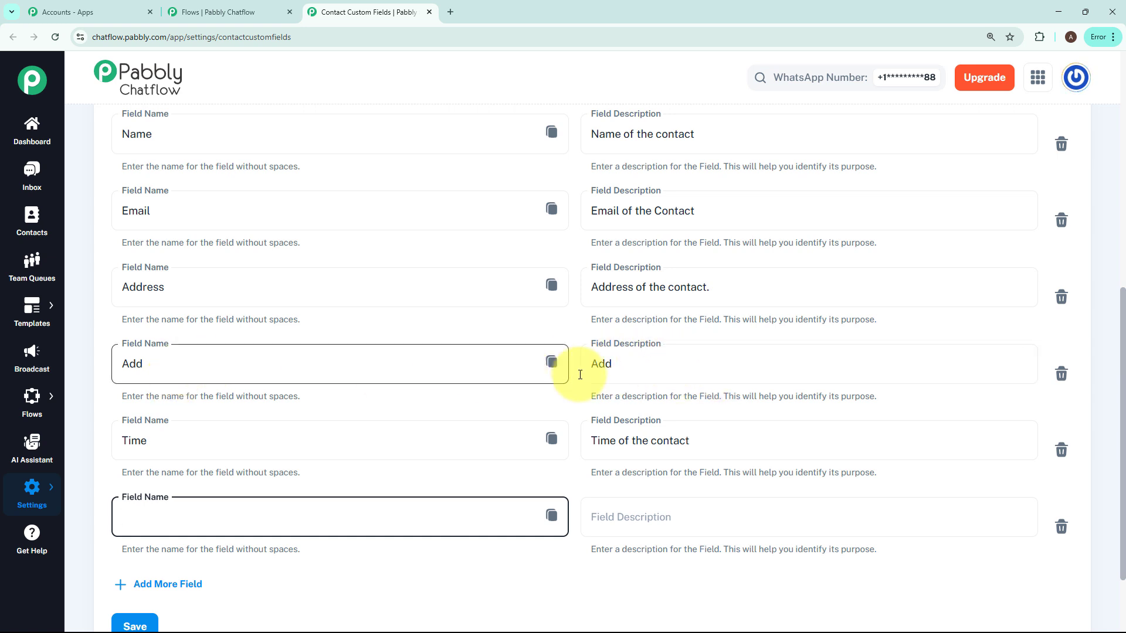
left_click(1061, 526)
left_click(619, 373)
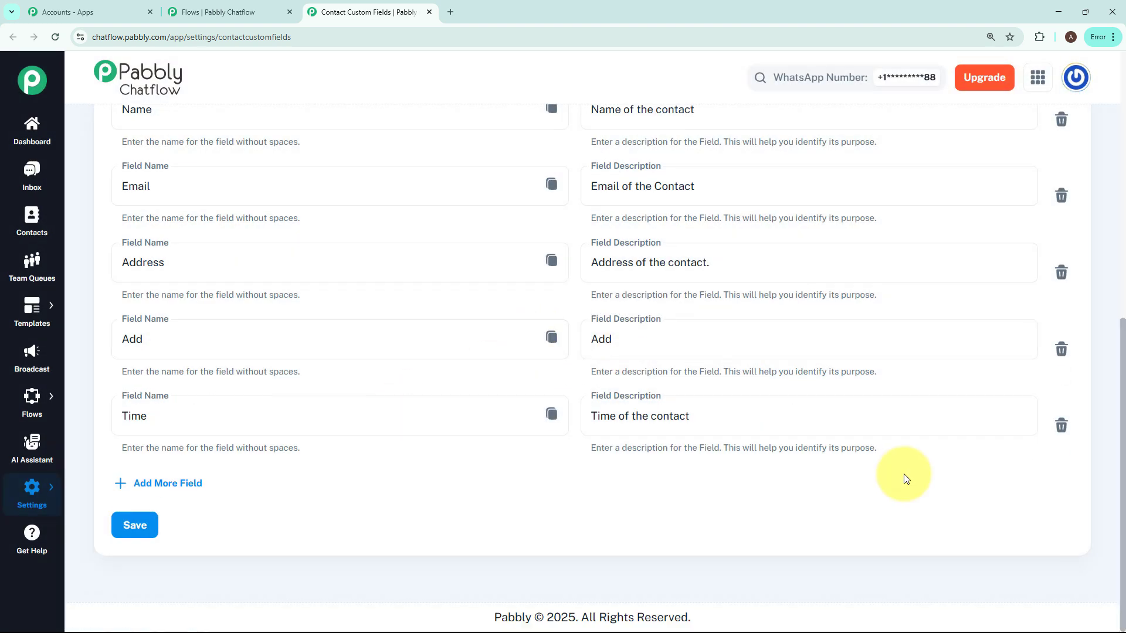
scroll(901, 474, "up", 1)
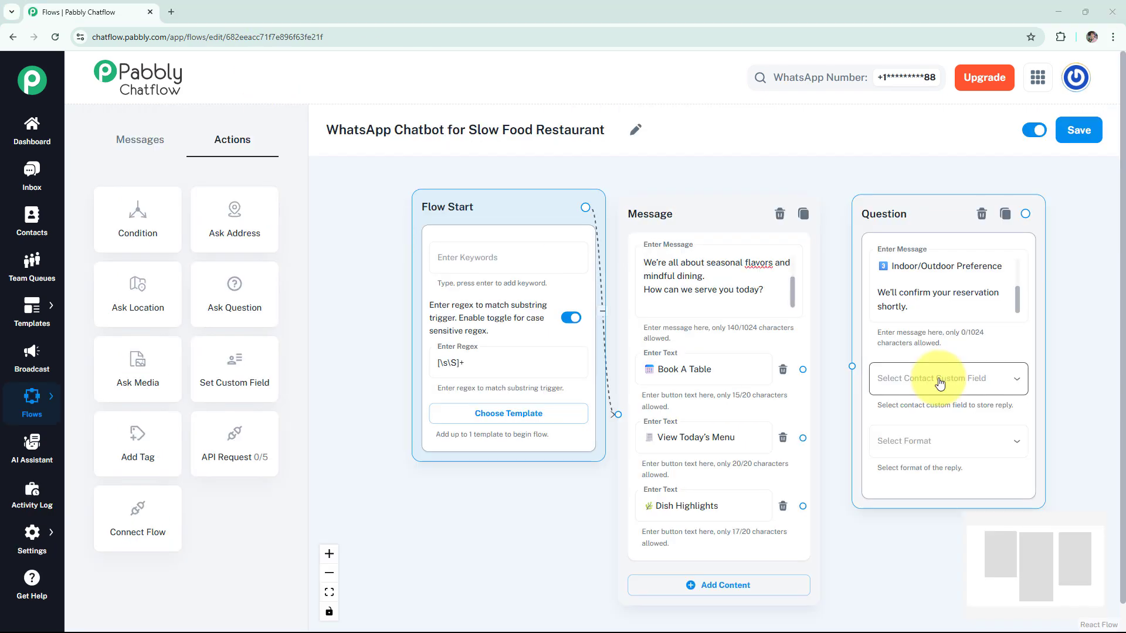
Store the Question node's reply in the Add custom field with format Any, and connect the node to the Book A Table button.
left_click(939, 382)
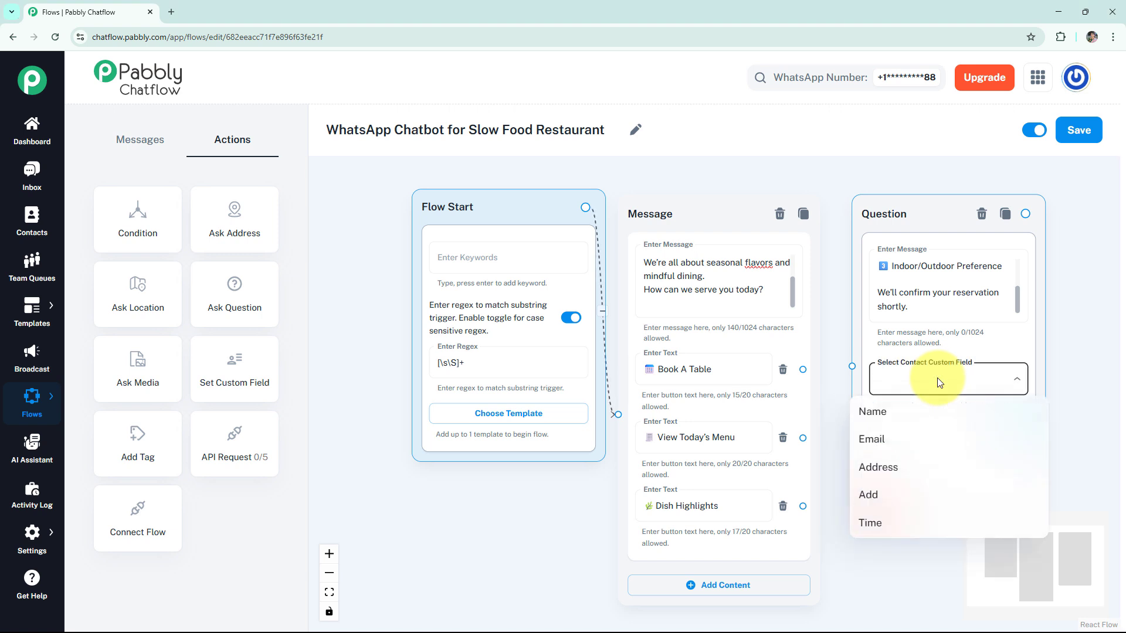
left_click(928, 500)
left_click(941, 449)
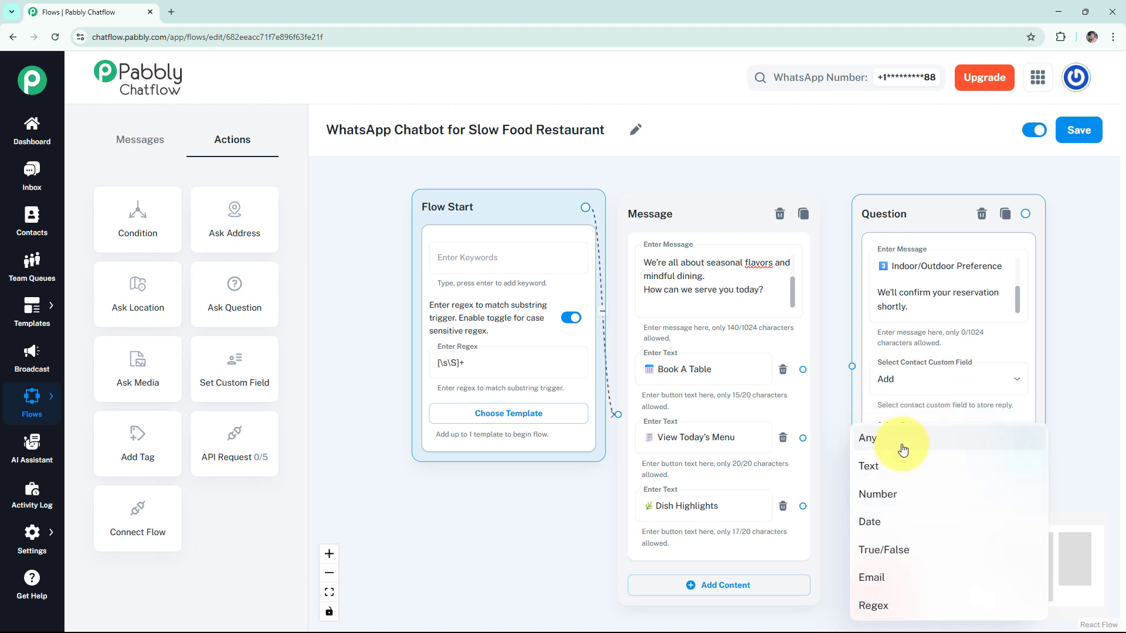
left_click(903, 450)
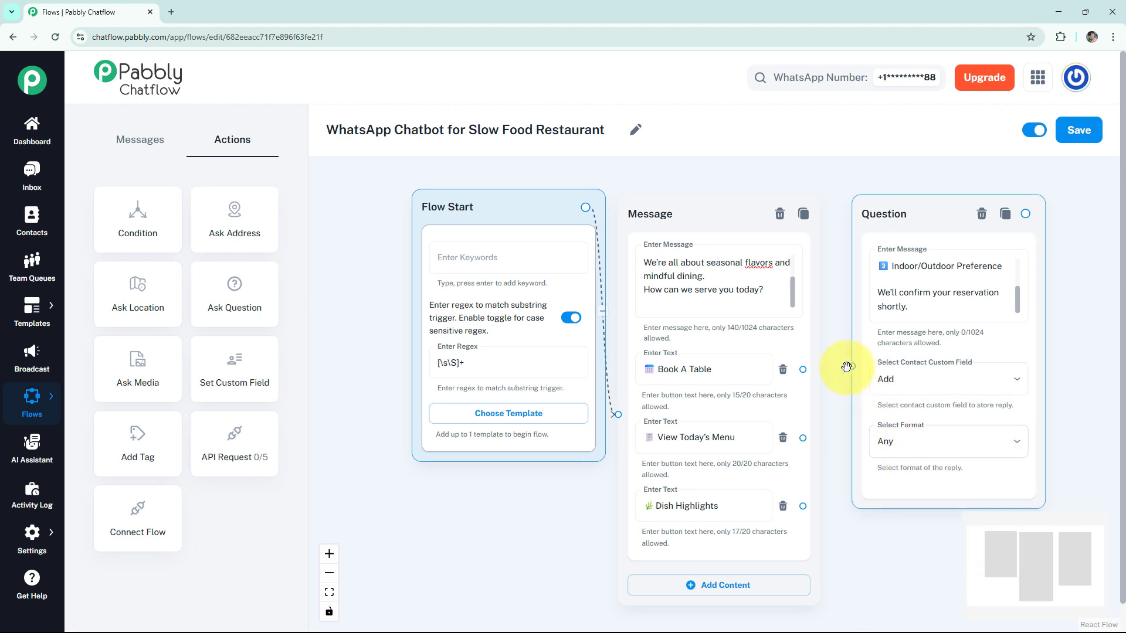
left_click_drag(846, 367, 807, 370)
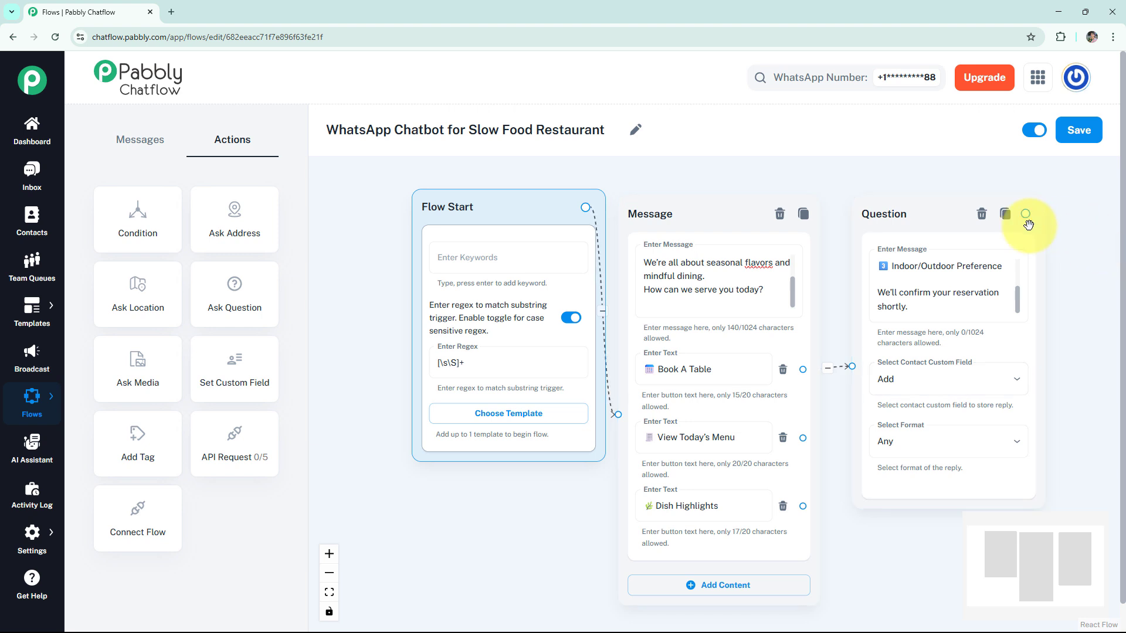
Add a message node after the Question node reading "✅ *Your table has been reserve as:* $Add We look forward to hosting you! 😊" and preview it.
left_click_drag(1024, 214, 912, 221)
left_click(914, 226)
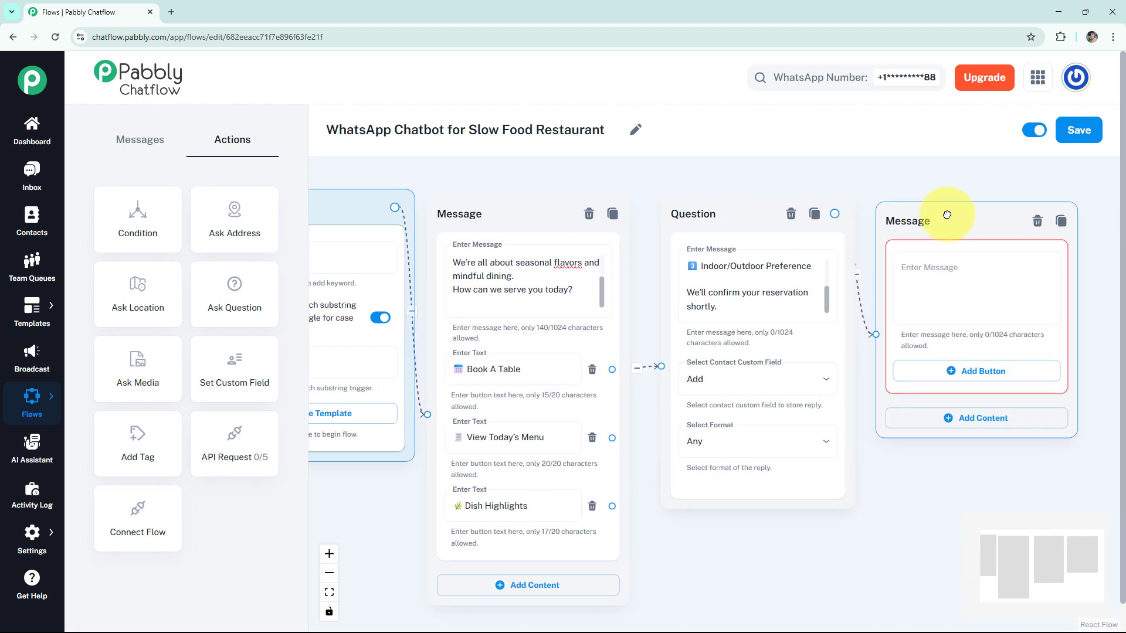
left_click(946, 267)
type("✅ *Your table has been reserve as:*  $Add We look forward to hosting you! 😊")
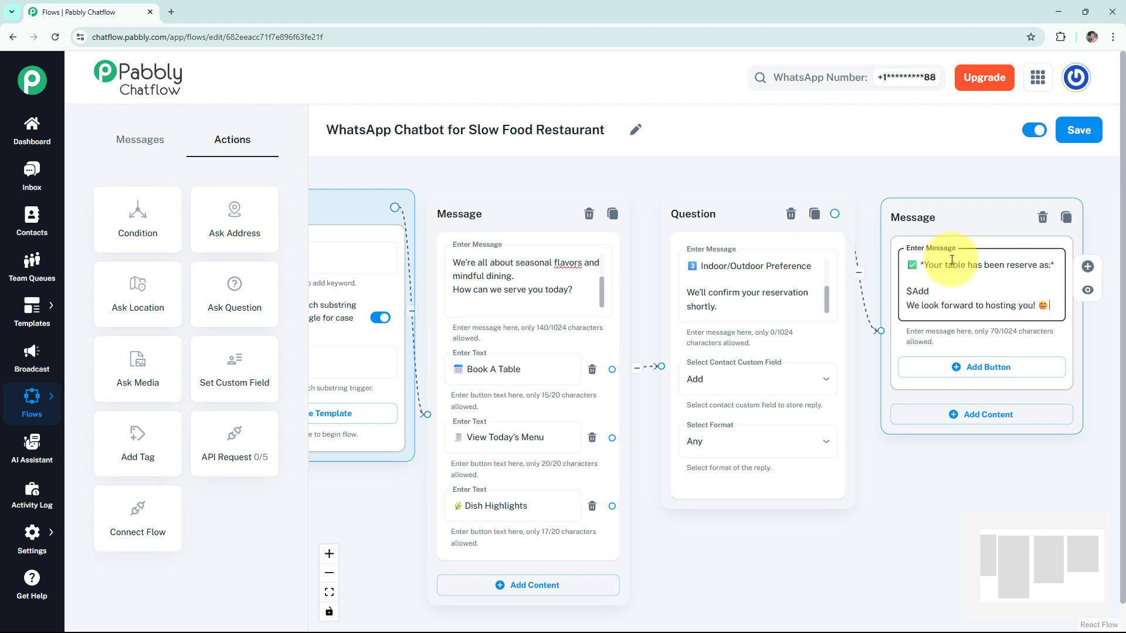
left_click(1088, 290)
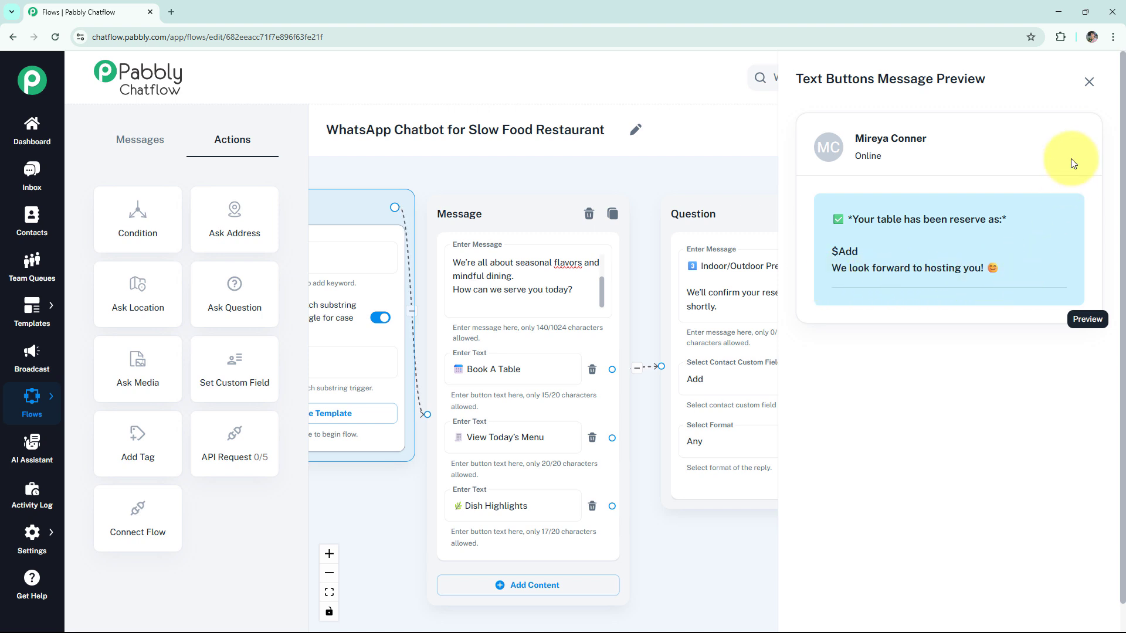
left_click(1088, 81)
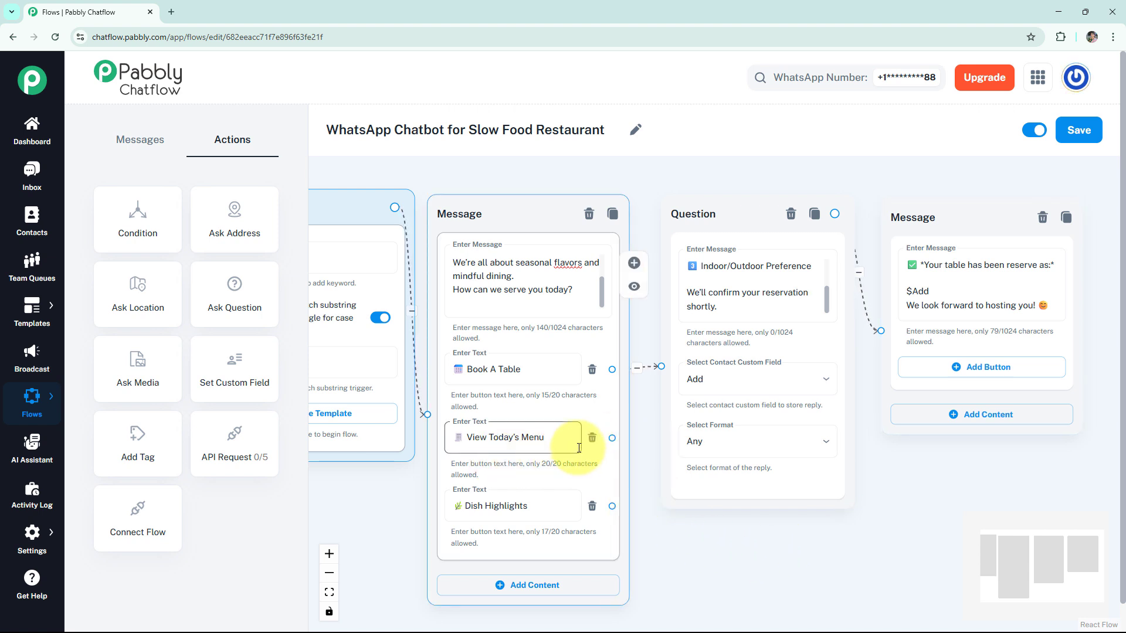
Add a message node connected to the View Today's Menu button, placed below the Question node.
left_click_drag(612, 438, 683, 537)
left_click(683, 569)
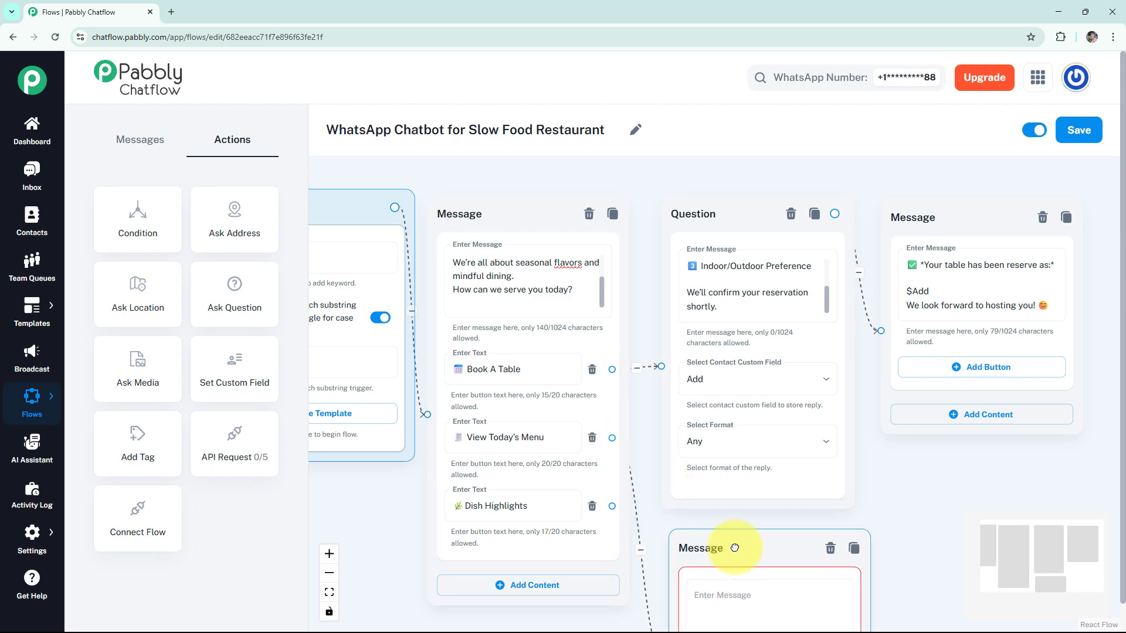
scroll(879, 472, "down", 3)
left_click_drag(913, 516, 847, 401)
left_click(722, 456)
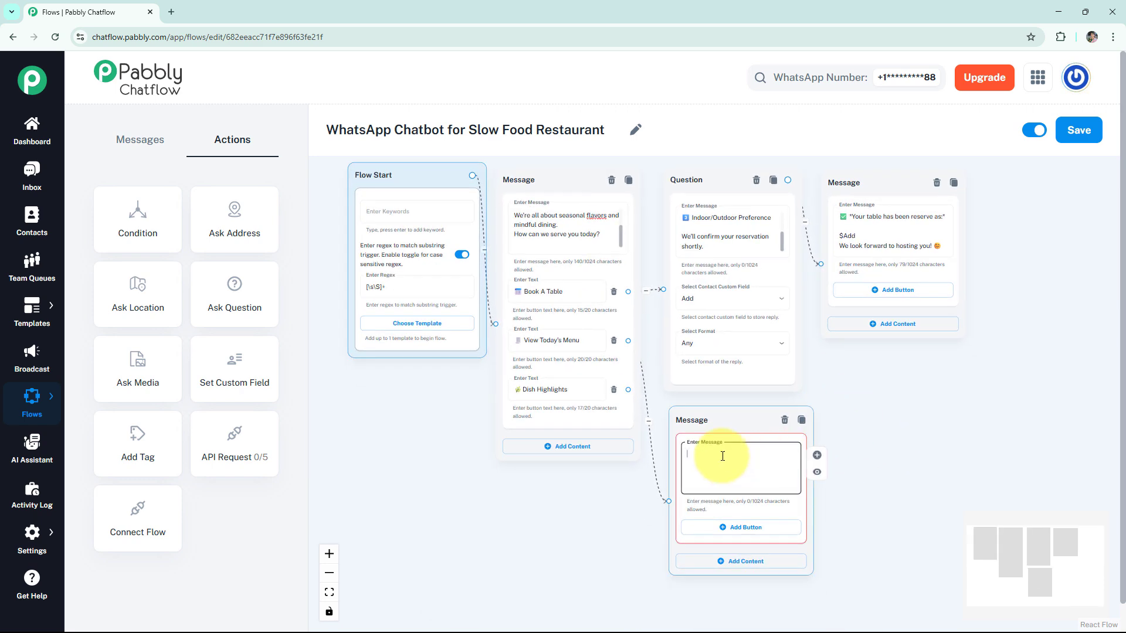
type("* 🧾 Today’s Fresh Menu:*  🥗 Walnut Salad – ₹350 🍝 Handmade Gnocchi – ₹590 🥧 Baked Pear Tart – ₹320  Full Menu: 🔗 [View Menu PDF](https://www.w3.org/WAI/ER/tests/xhtml/testfiles/resources/pdf/dummy.pdf) Anything else I can help with?")
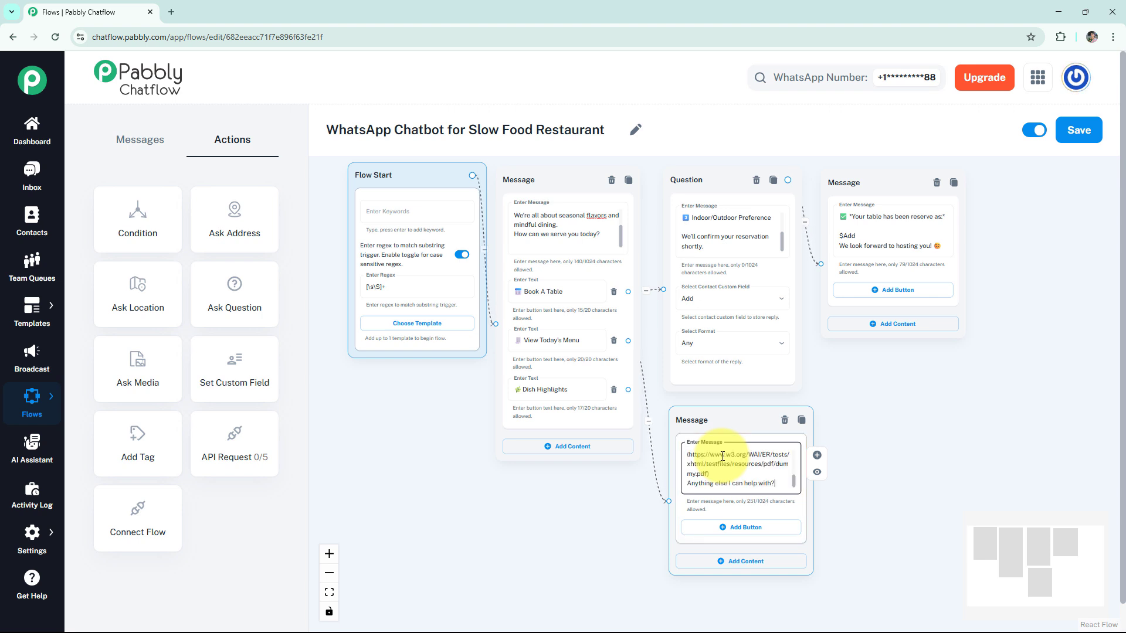
left_click(817, 472)
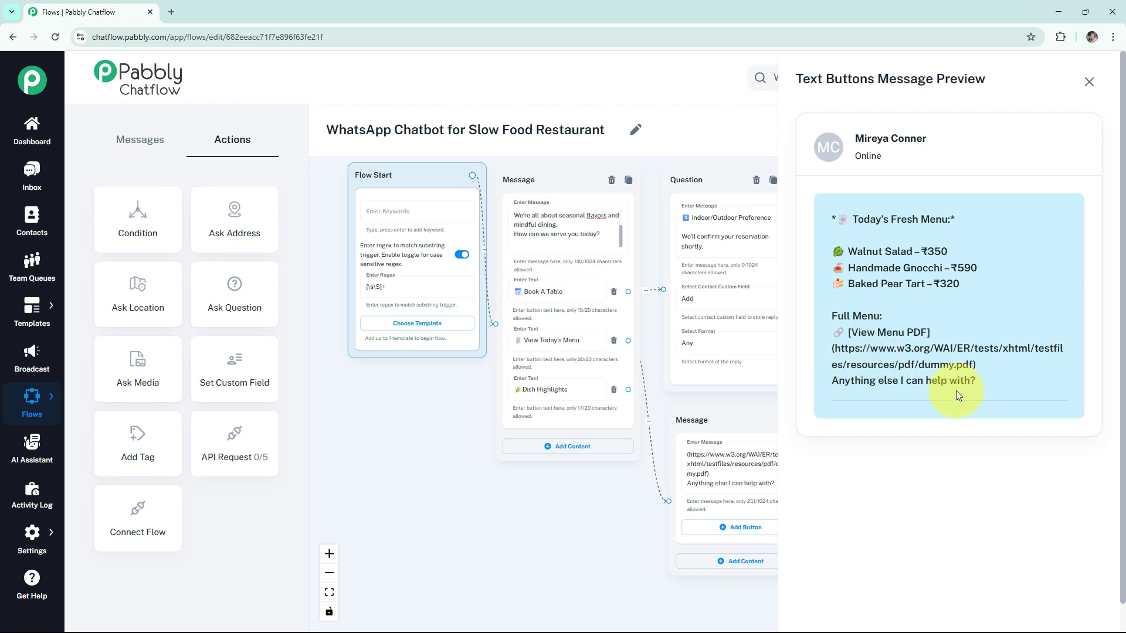
left_click(1089, 81)
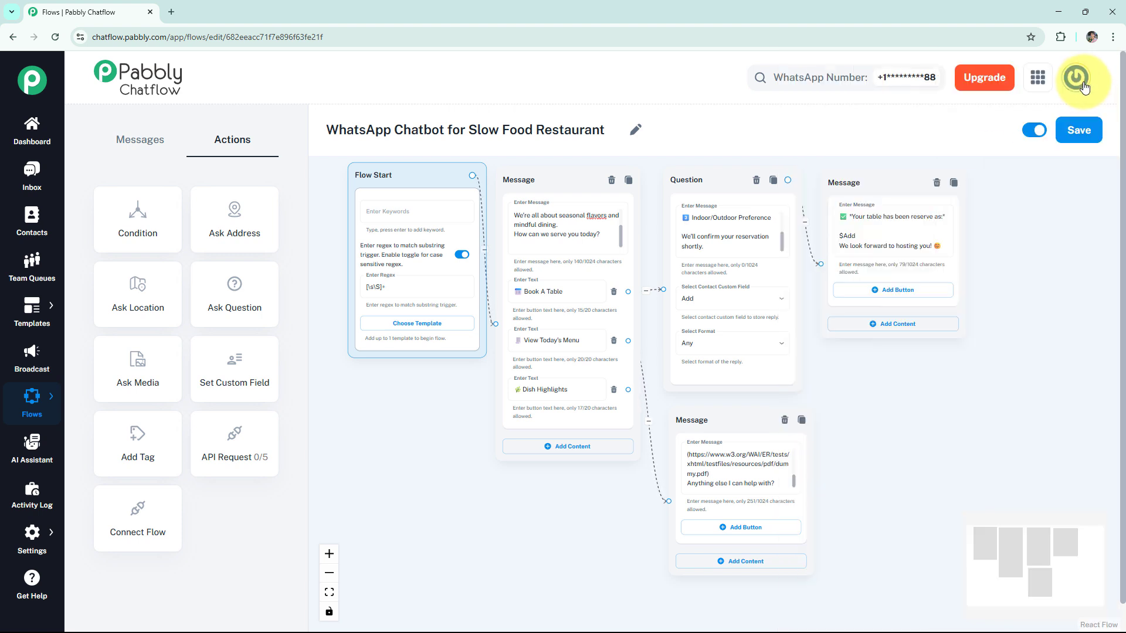
Add a button labelled "Contact us." to the Today's Fresh Menu message.
left_click(745, 529)
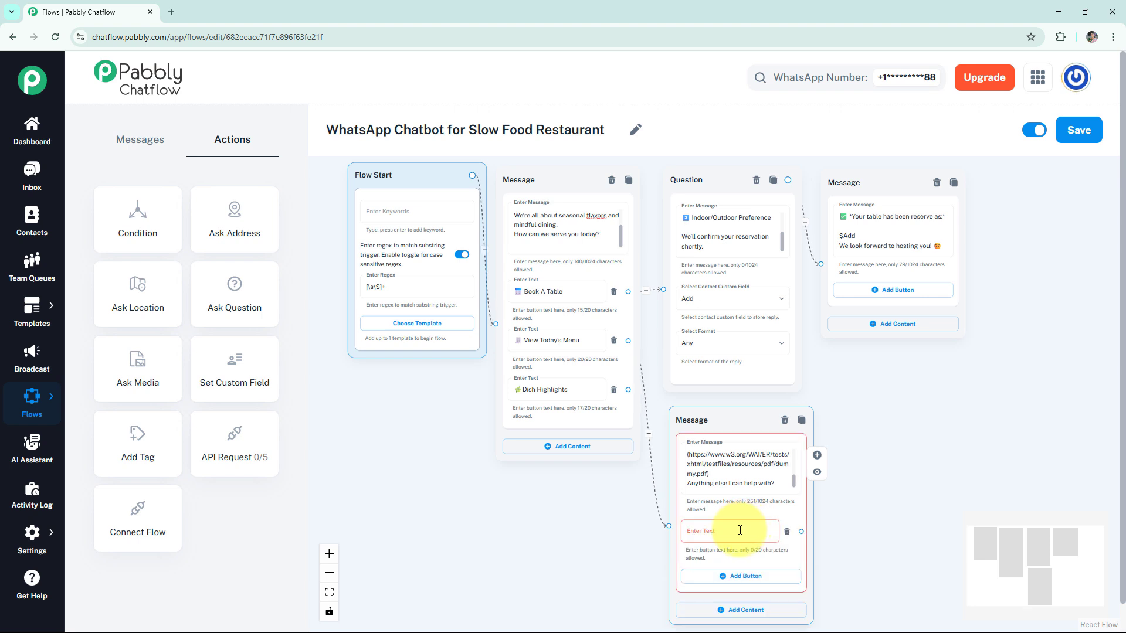
type("Contact us.")
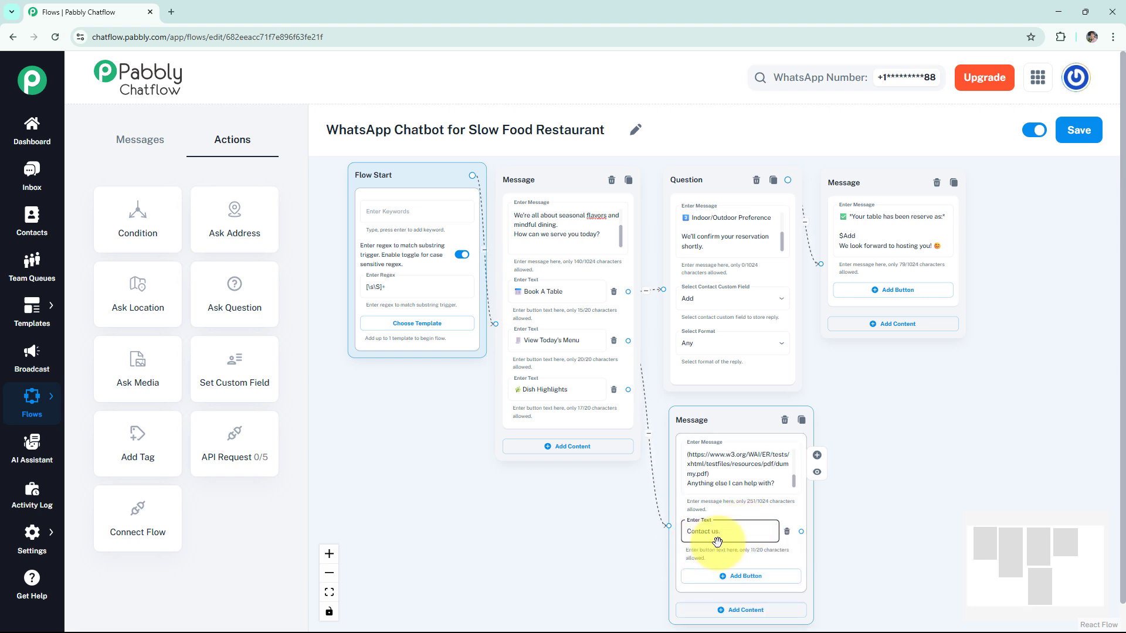
Add a message node to the menu message's "Contact us." button reading "You can contact us anytime:" with the support phone number and e-mail, and preview it.
left_click_drag(801, 532, 850, 410)
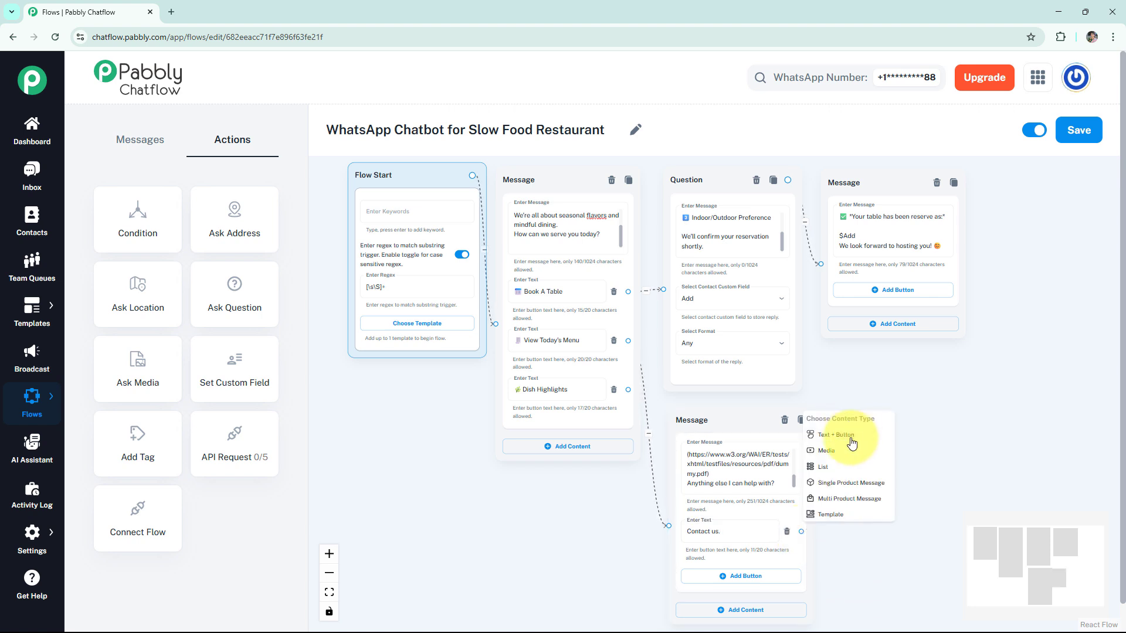
left_click(850, 433)
left_click(874, 456)
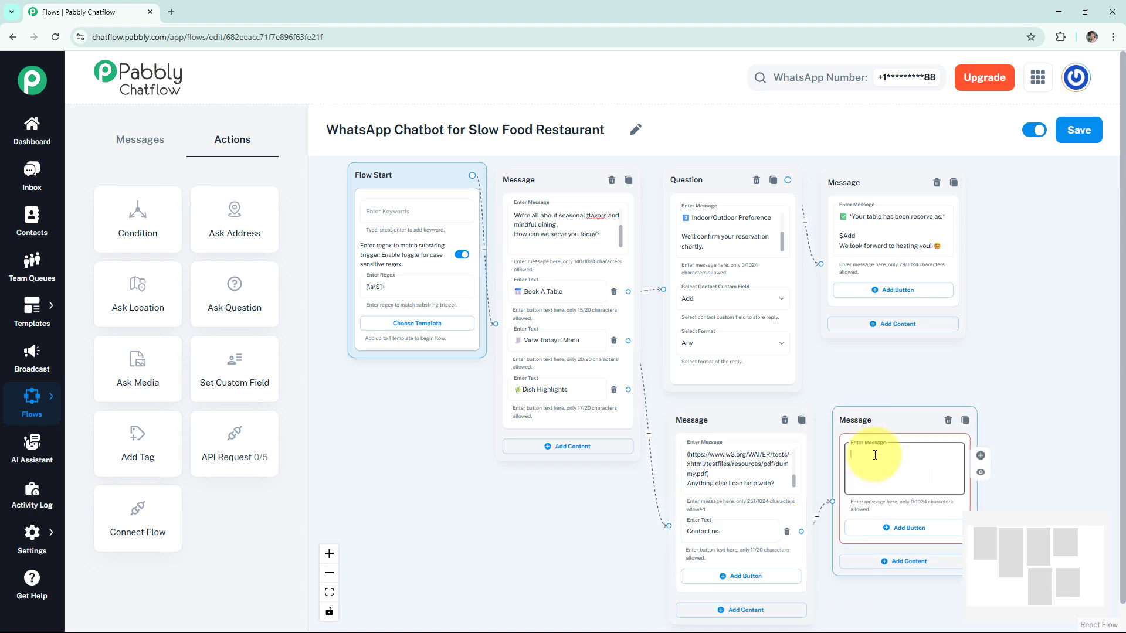
type("You can contact us anytime:  📞 +91-9XXXXXXX10 📧 su*****@safehomealarms.com")
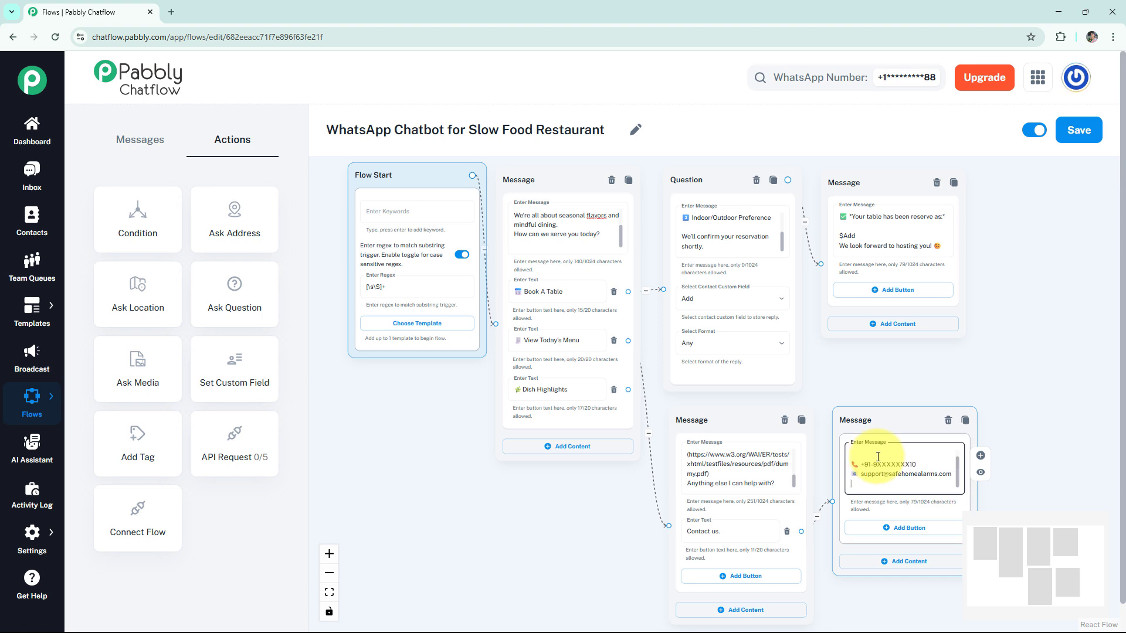
left_click(980, 473)
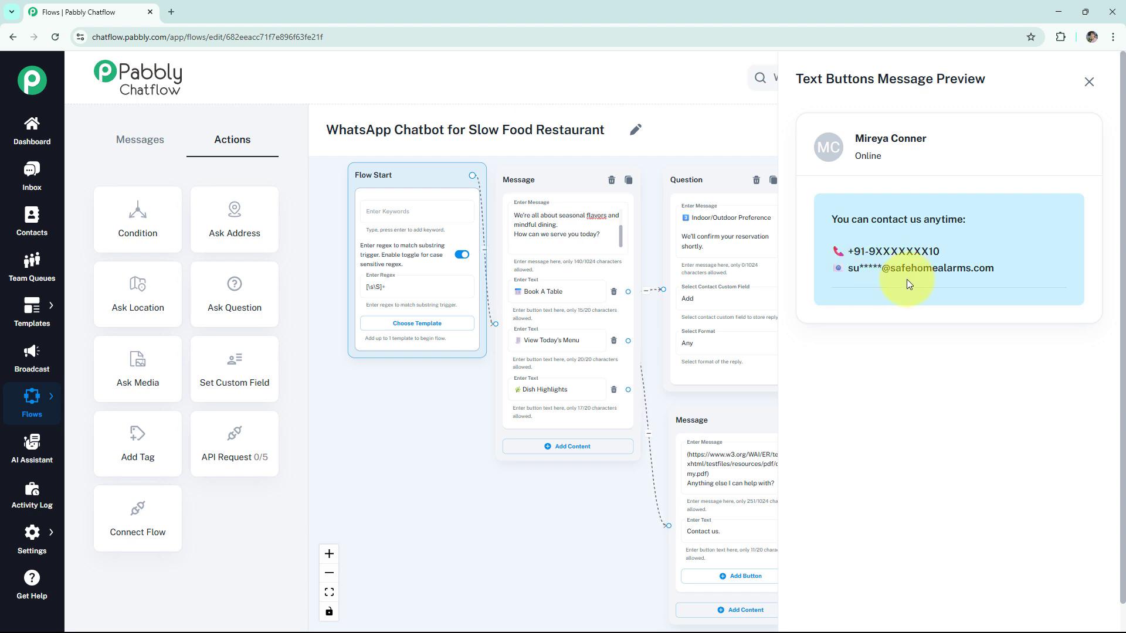
left_click(1088, 83)
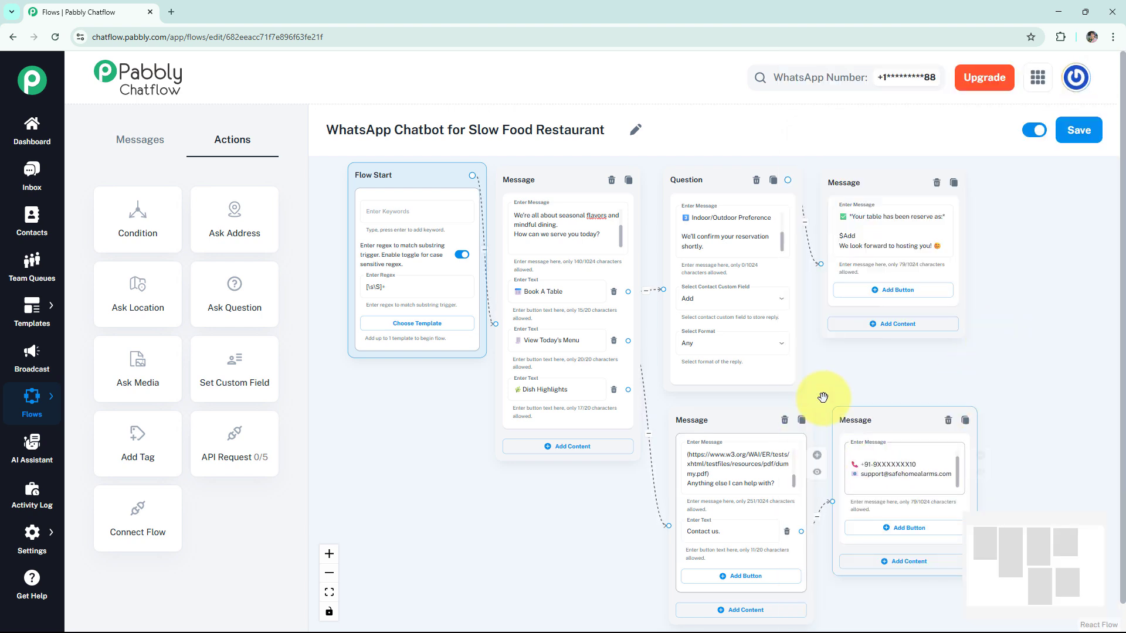
Add a text and button message node connected to the Dish Highlights button, placed below the Today's Fresh Menu message.
scroll(591, 521, "down", 1)
left_click_drag(590, 512, 587, 439)
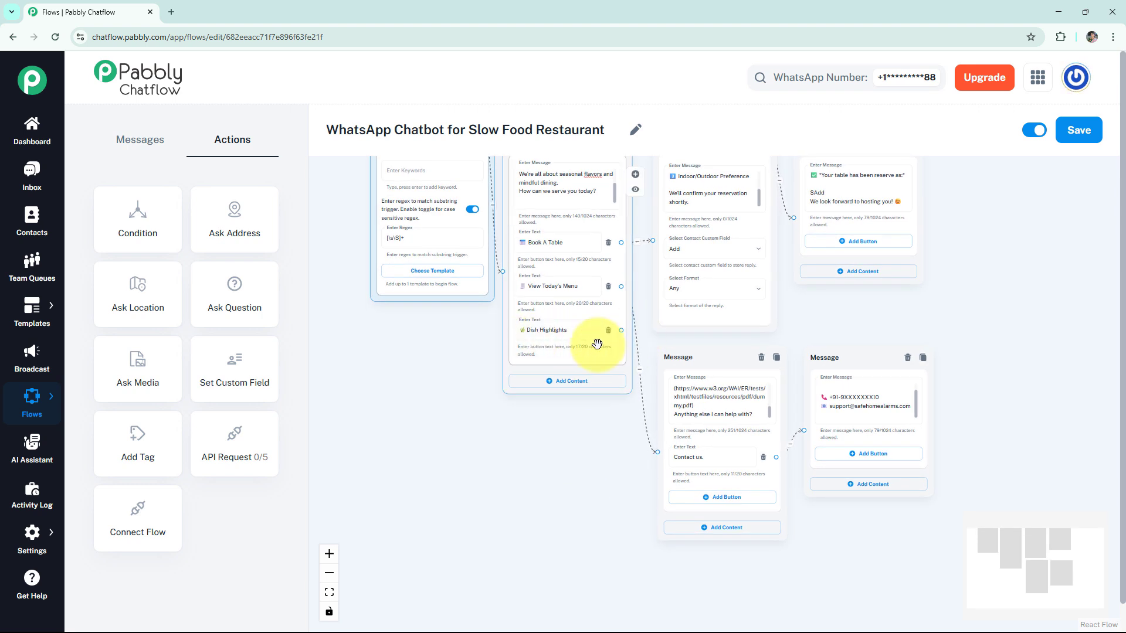
left_click_drag(622, 330, 652, 343)
left_click(671, 363)
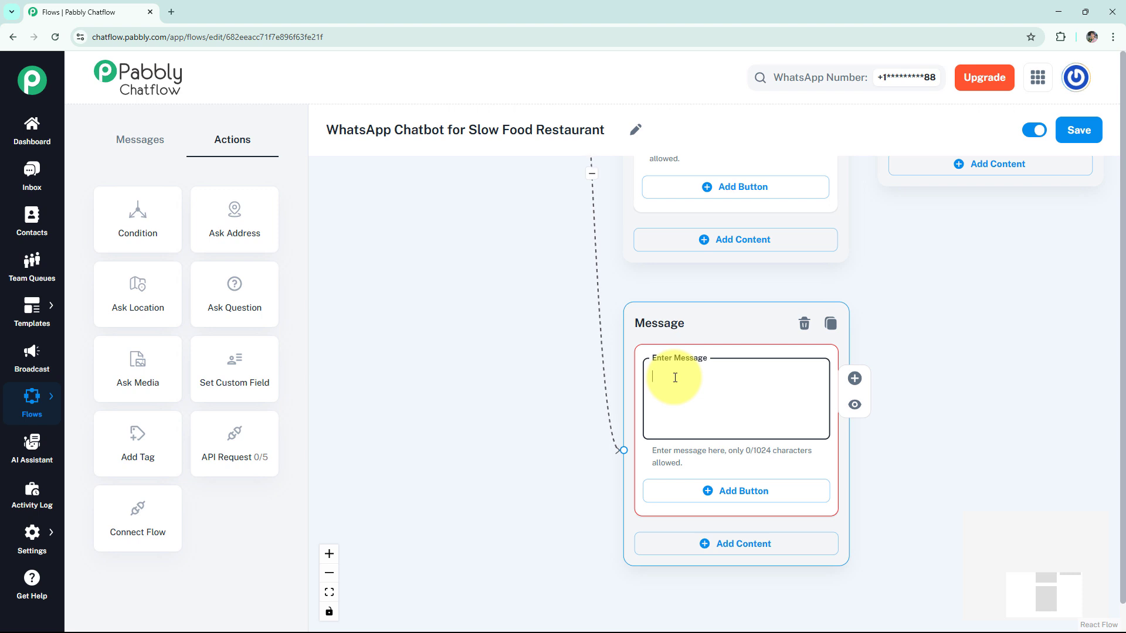
Enter and preview "*🌿 Seasonal Specials Just In!*" with 🍄 Wild Mushroom Risotto – Limited Availability, 🧀 Farmhouse Cheese Platter and "Anything else I can help with?".
type("*✨ Seasonal Specials Just In!*  🍄 Wild Mushroom Risotto – Limited Availability 🧀 Farmhouse Cheese Platter Anything else I can help with?")
left_click(854, 404)
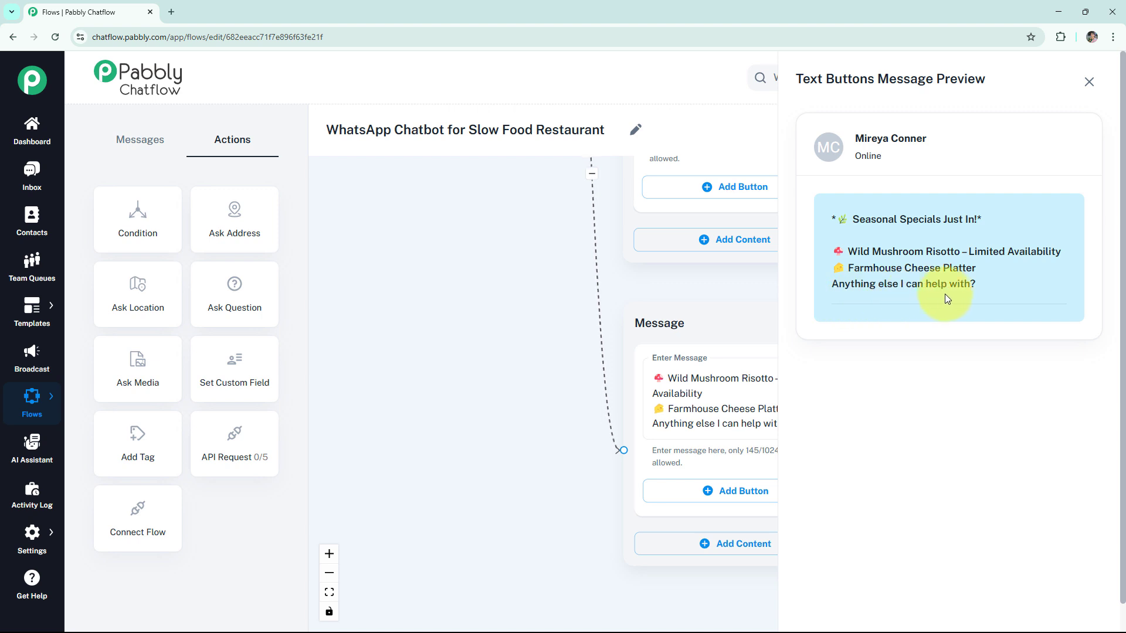
left_click(1088, 82)
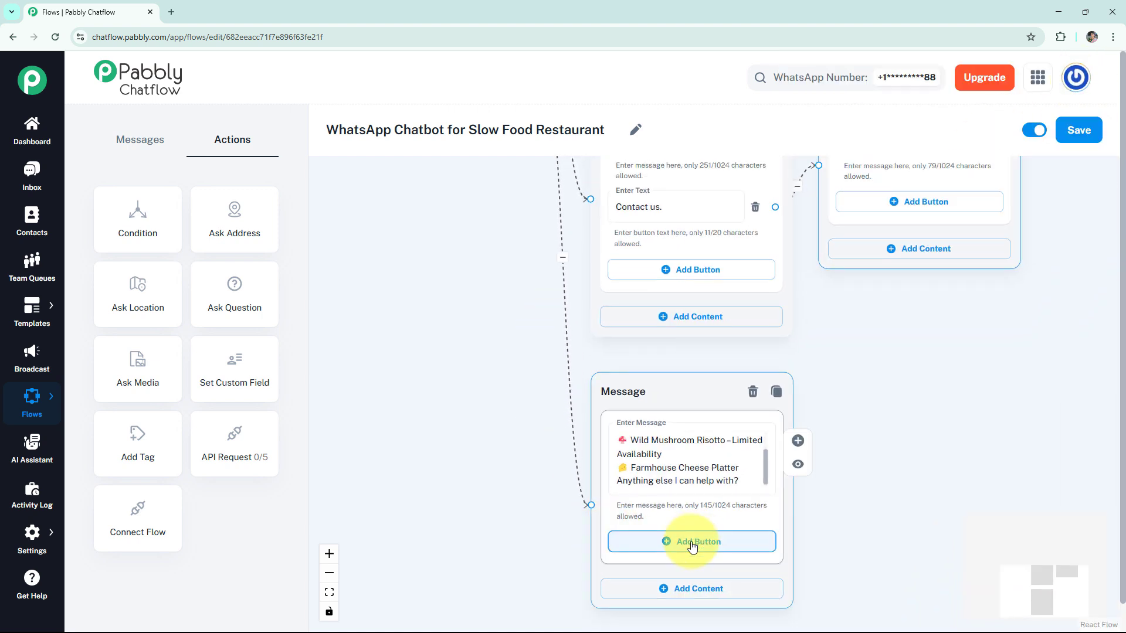
Add a "Contact us." button to the Seasonal Specials message and connect it to the existing contact details message.
left_click(692, 543)
left_click(665, 551)
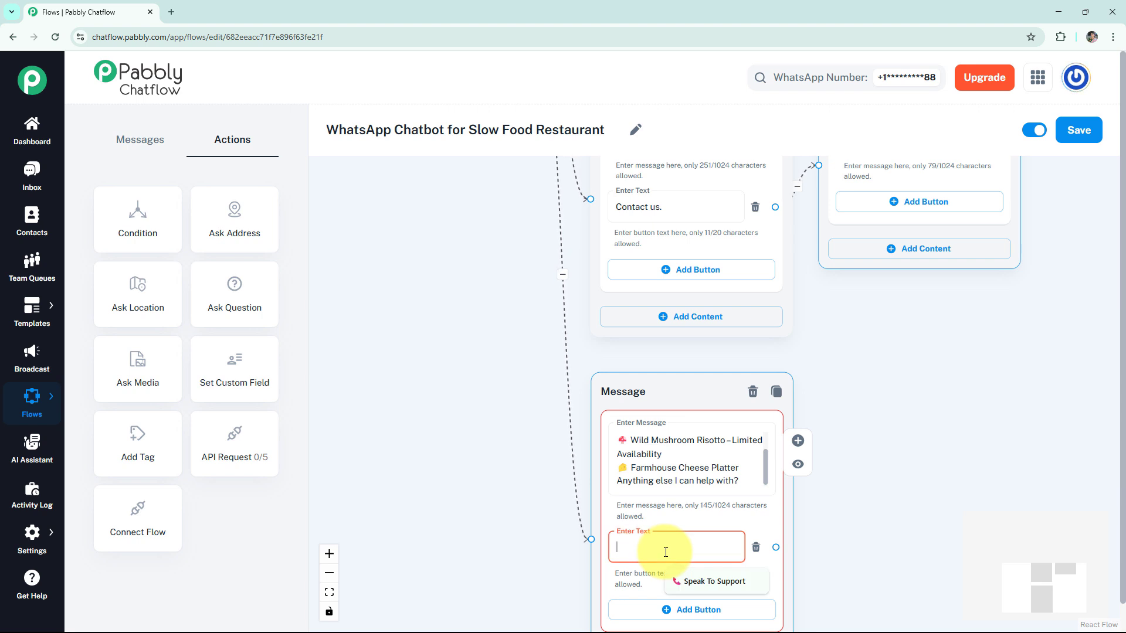
type("Contact us.")
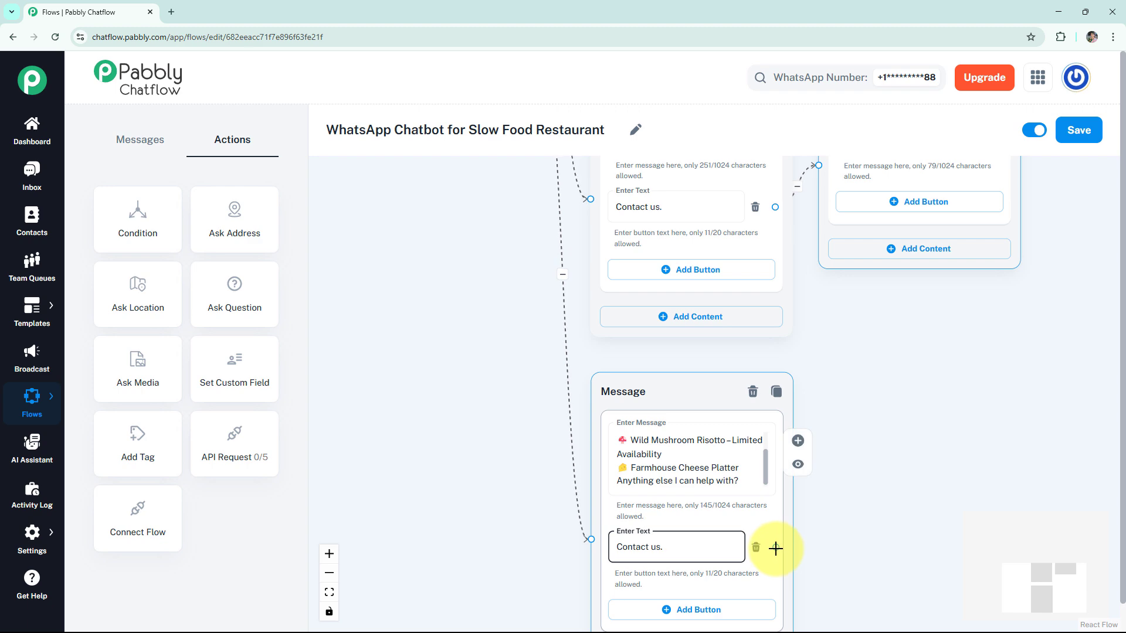
left_click_drag(774, 548, 817, 229)
Save the finished WhatsApp Chatbot for Slow Food Restaurant flow after reviewing all its connected nodes.
scroll(970, 454, "down", 2)
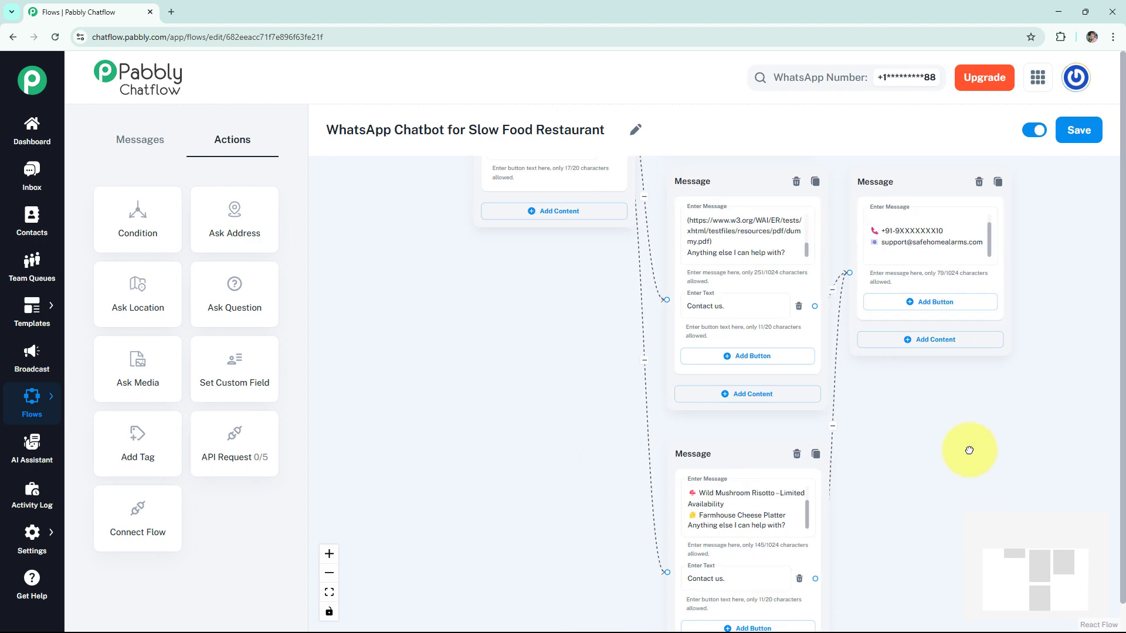
scroll(914, 493, "down", 5)
left_click_drag(969, 450, 837, 402)
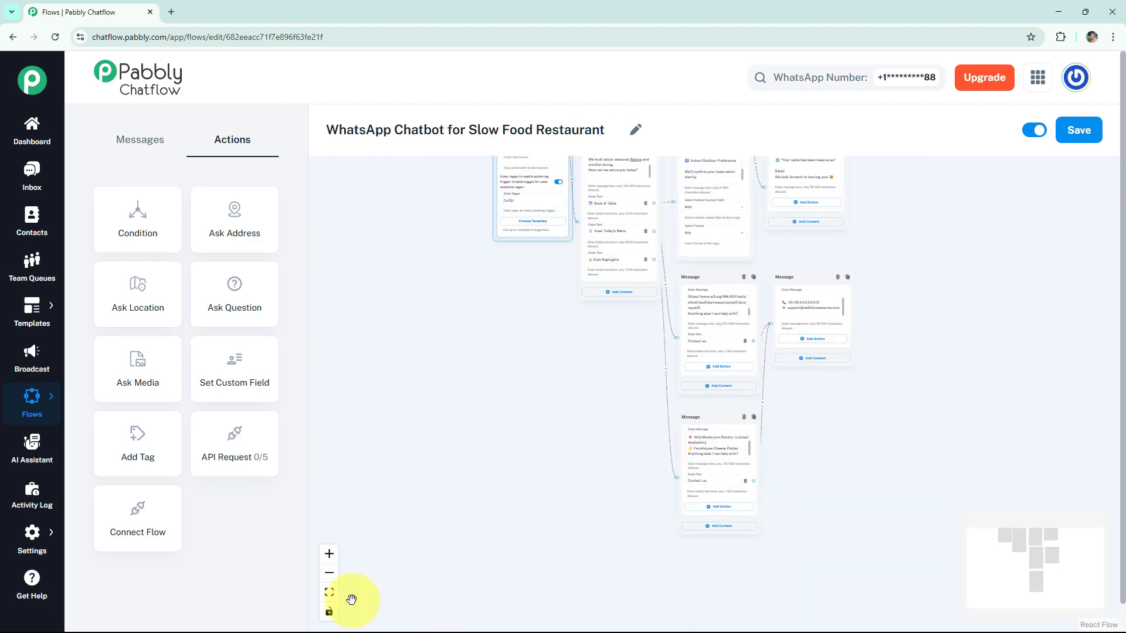
left_click(328, 592)
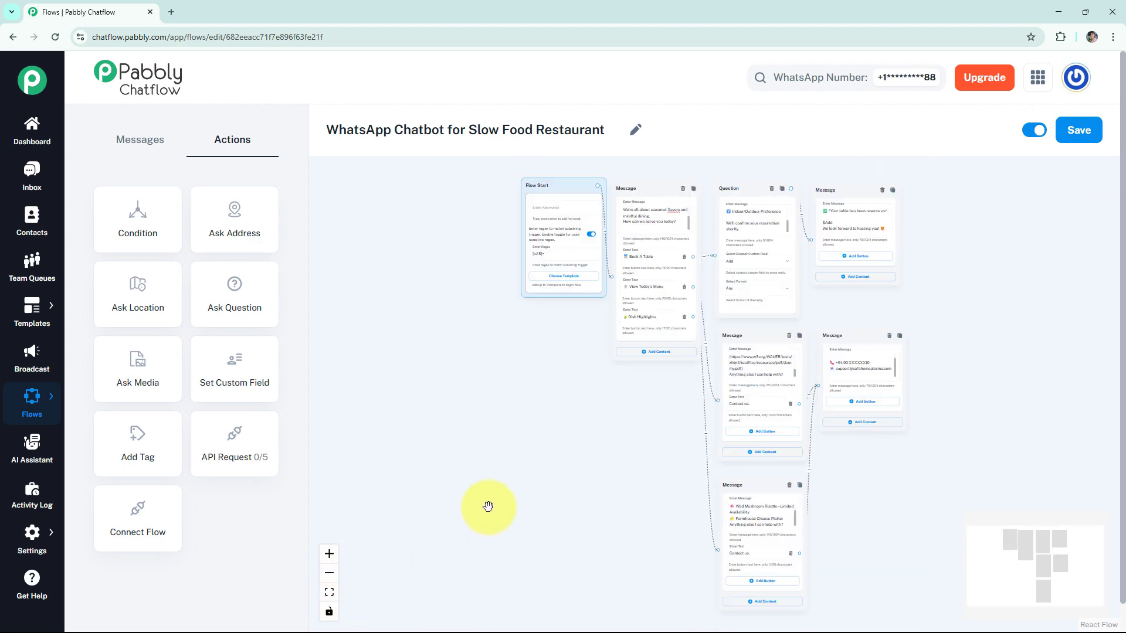
scroll(488, 506, "up", 1)
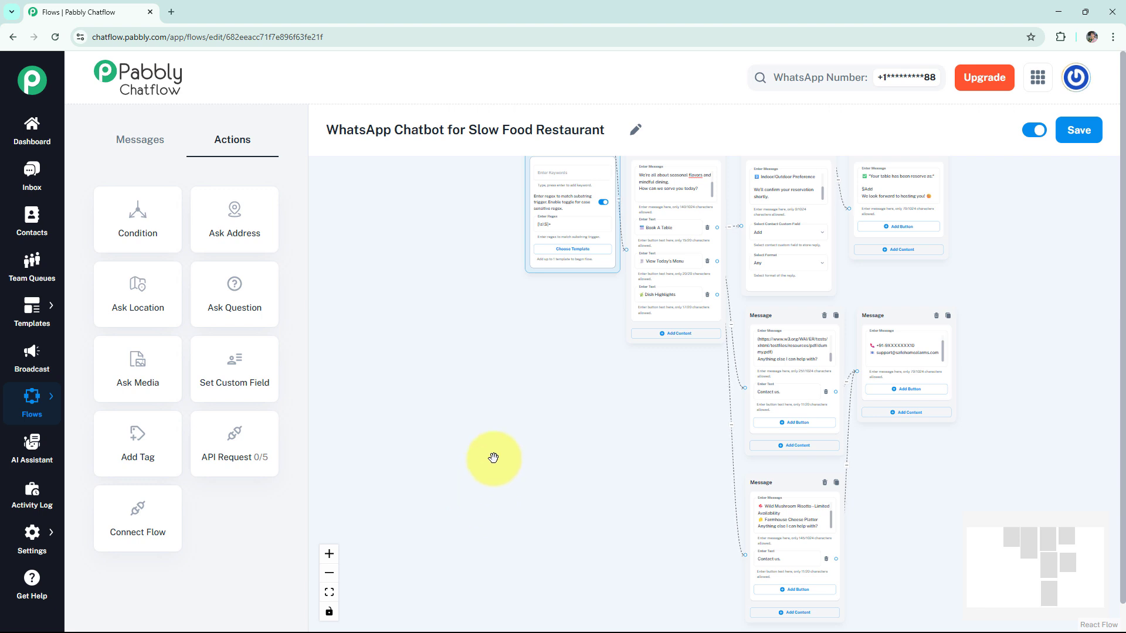
left_click_drag(493, 458, 479, 488)
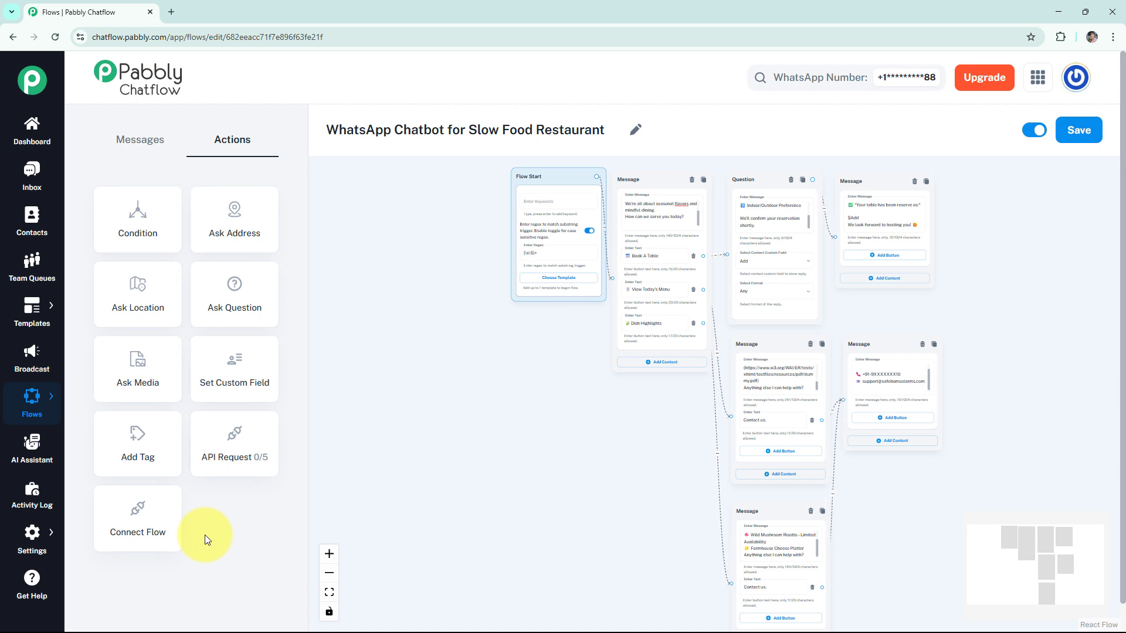
left_click(1080, 132)
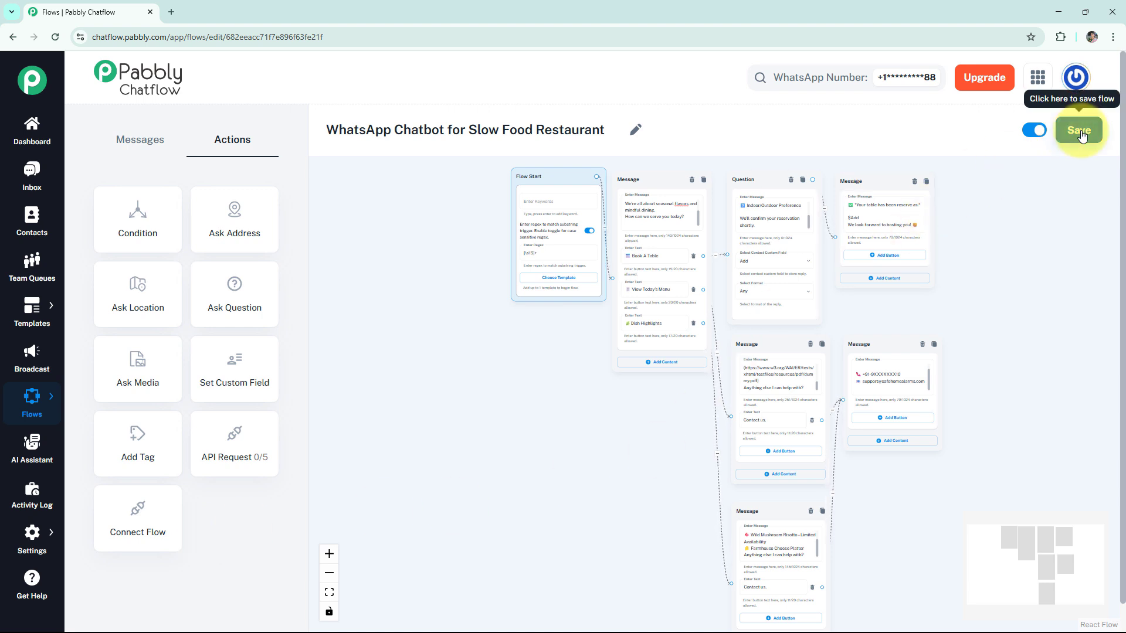